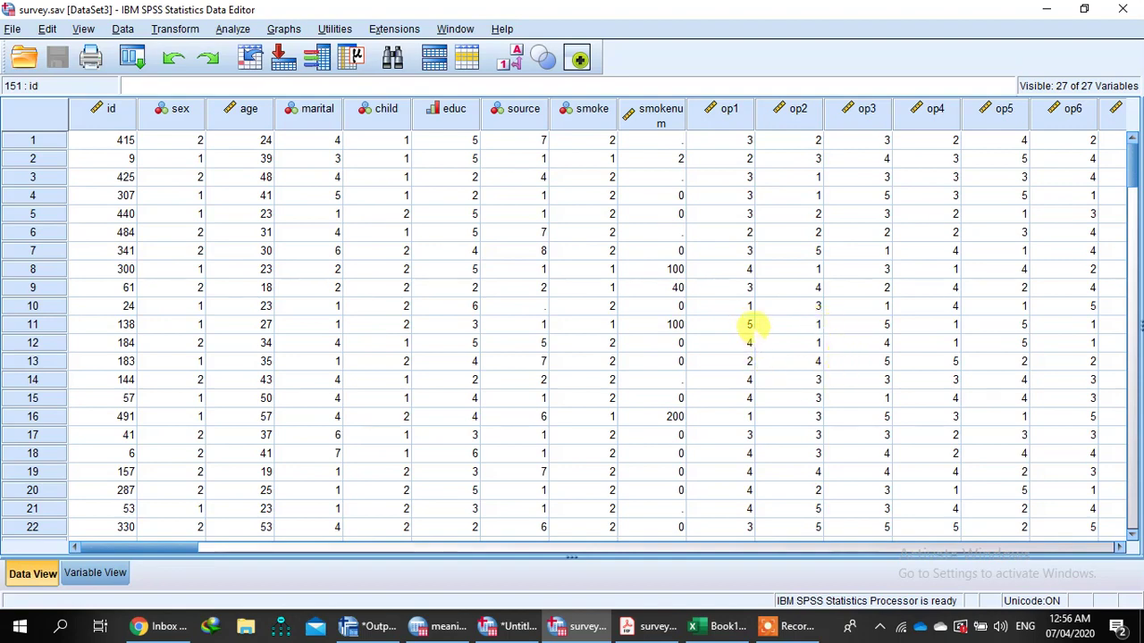
Switch to the blank Book1 workbook in Excel and select cell D5.
click(715, 627)
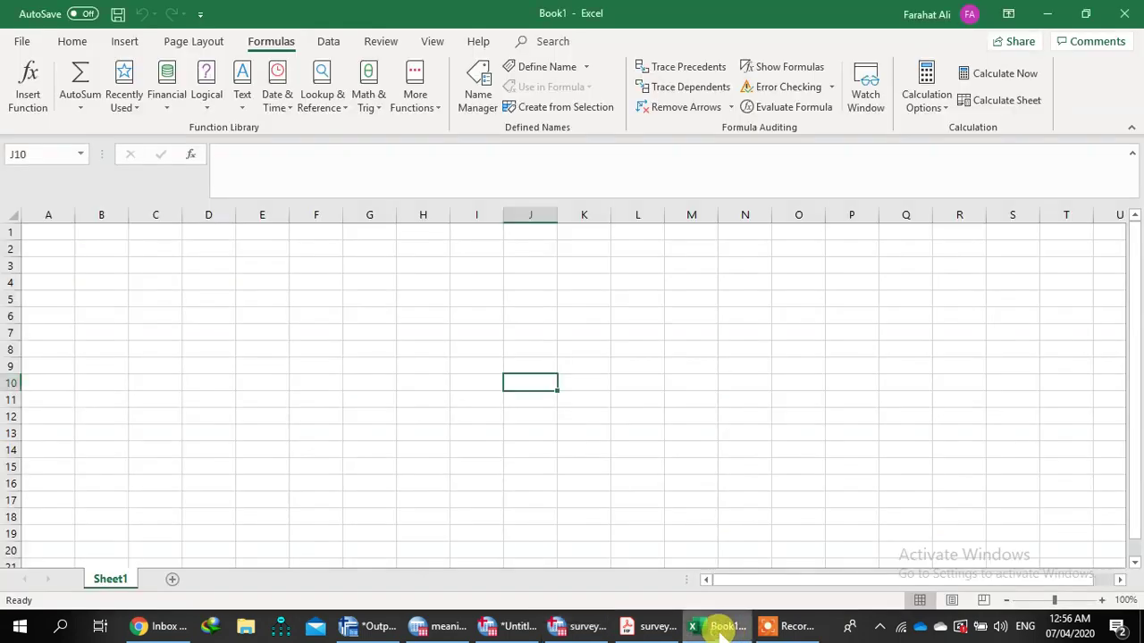
click(215, 314)
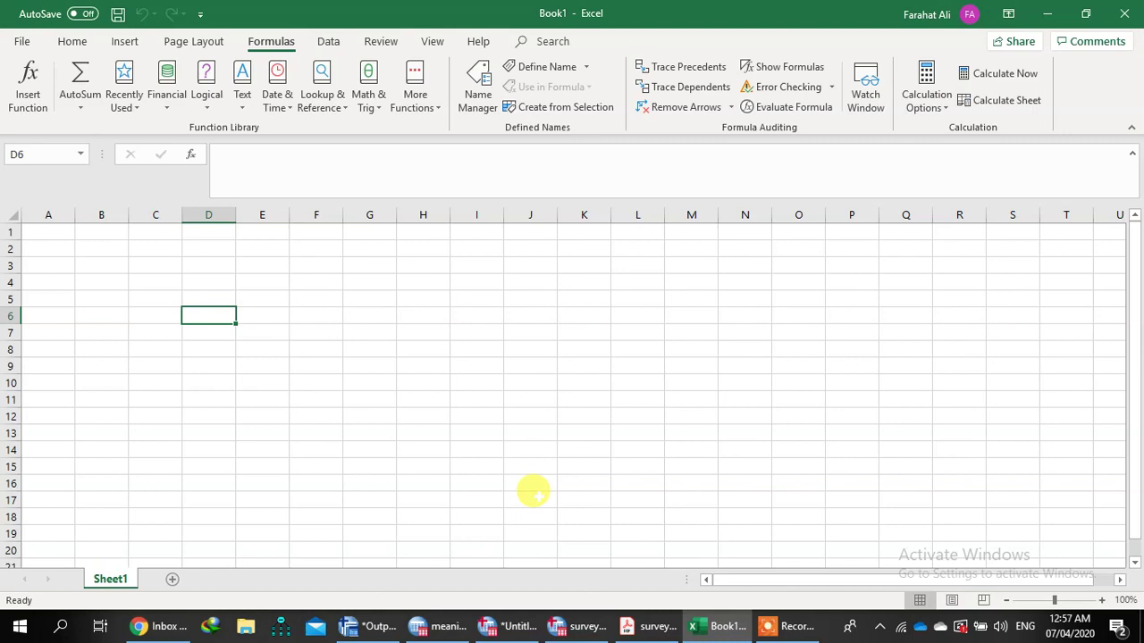
click(208, 297)
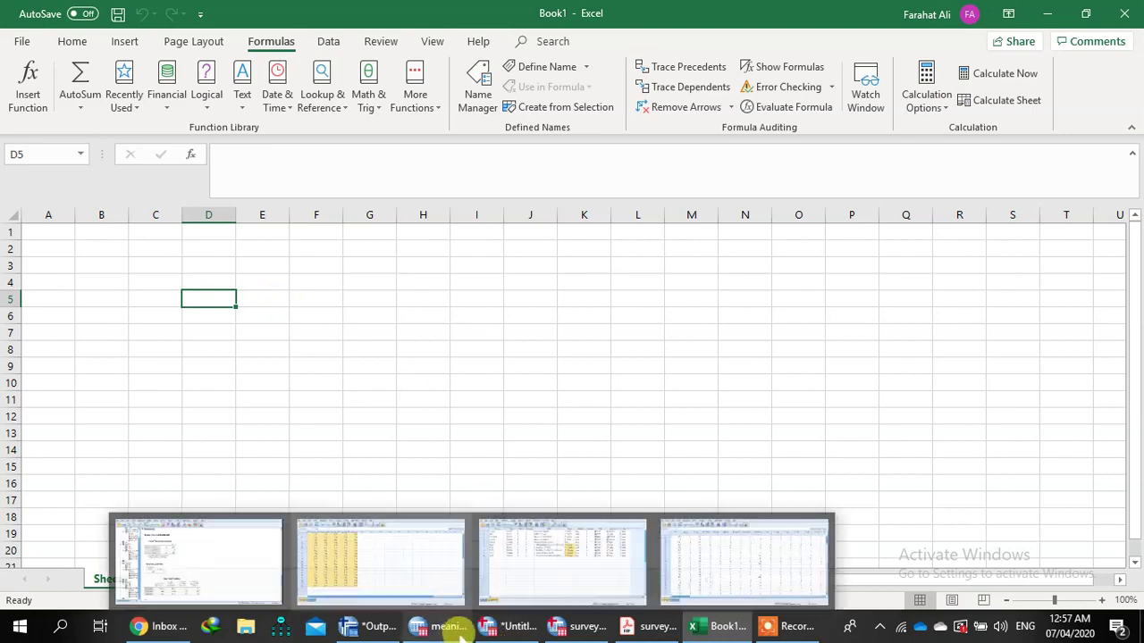
Copy the variable names lifsat1 to lifsat5 from survey.sav in SPSS and paste them into Excel from cell D5 down.
mouse_move(529, 630)
click(435, 626)
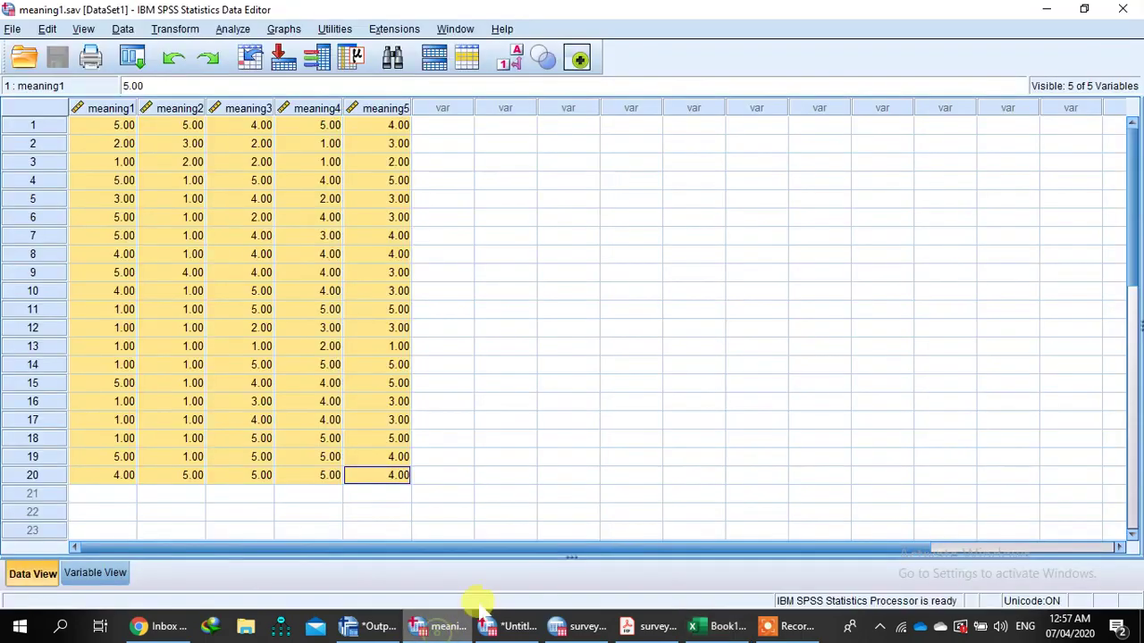
click(577, 626)
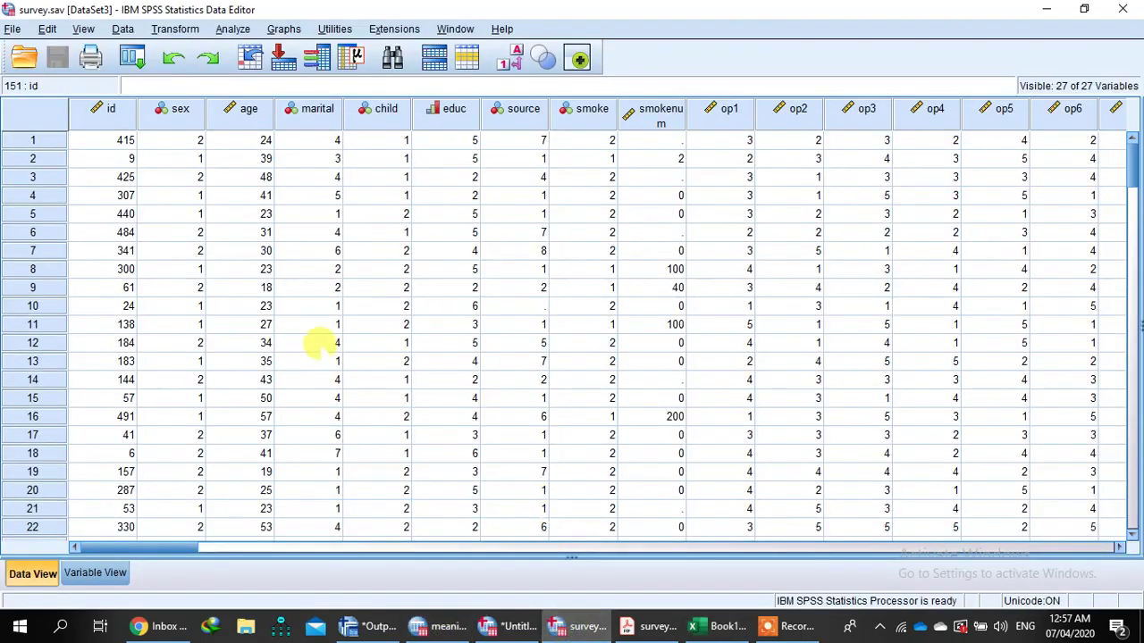
click(96, 573)
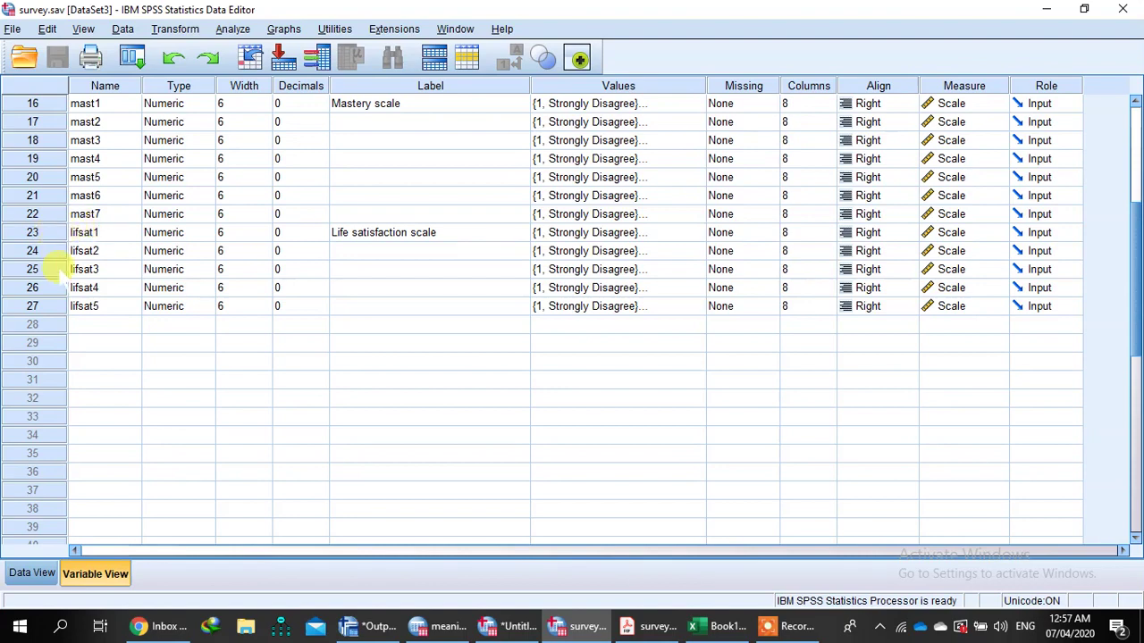
click(83, 234)
drag(93, 252, 98, 305)
key(ctrl+c)
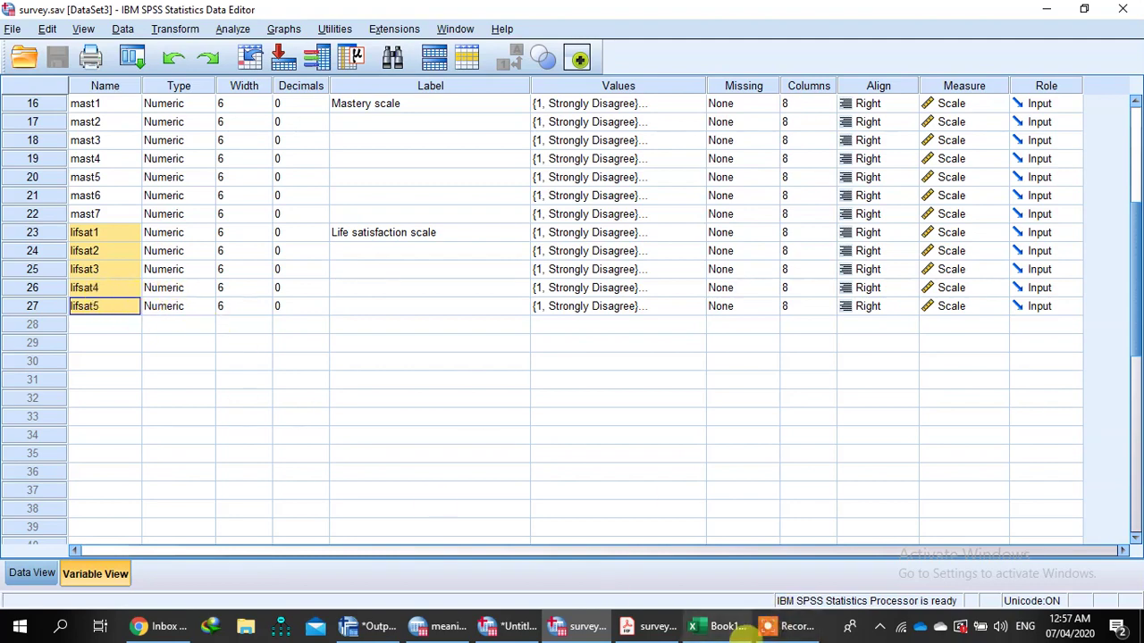
click(719, 626)
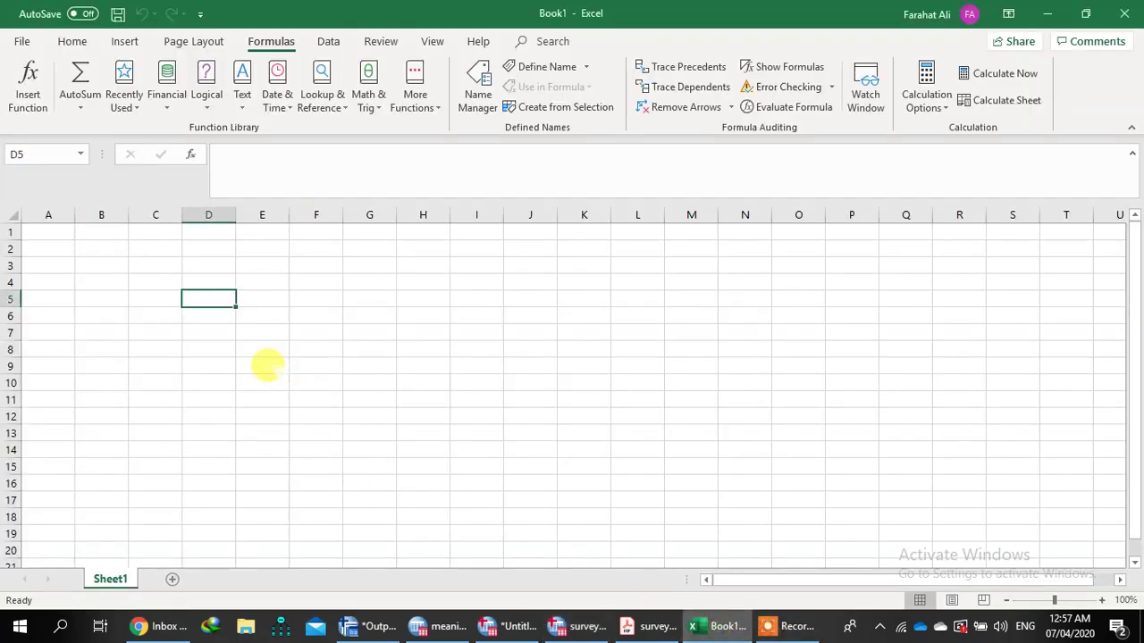
key(ctrl+v)
Enter the sample responses 1, 2, 5, 4 and 4 beside lifsat1 to lifsat5 in cells E5 to E9.
click(259, 298)
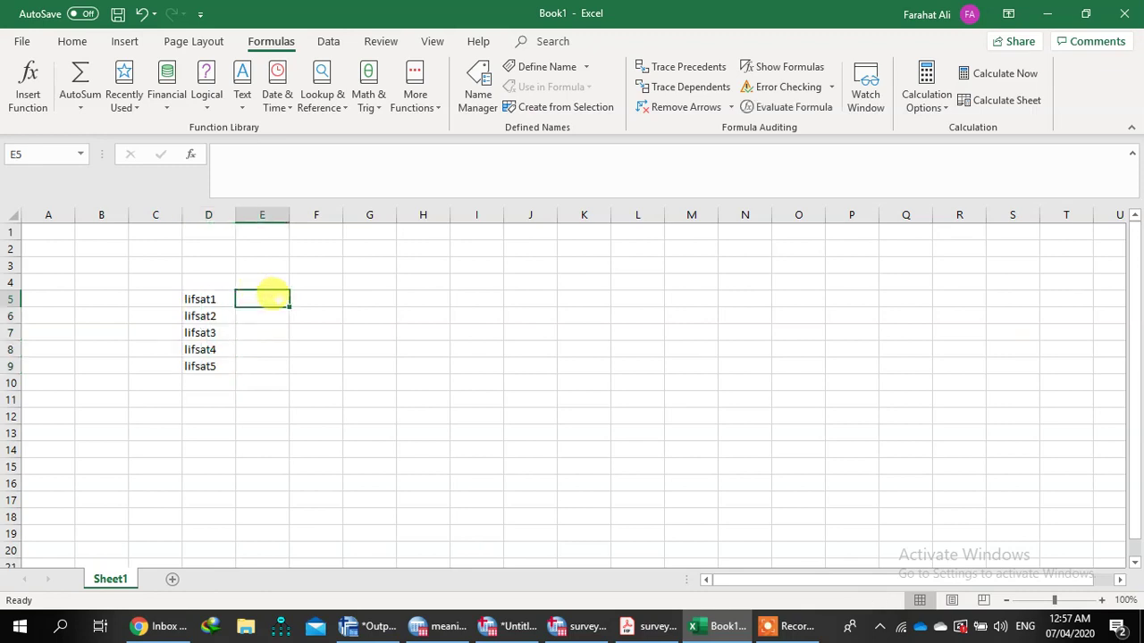
text(1)
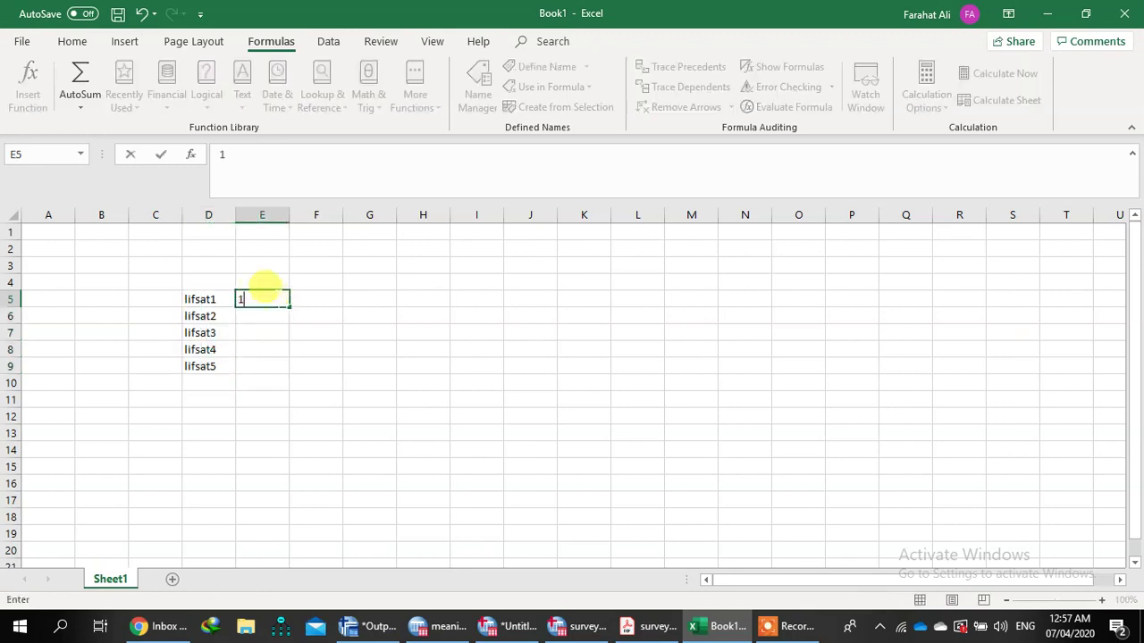
key(Return)
text(2)
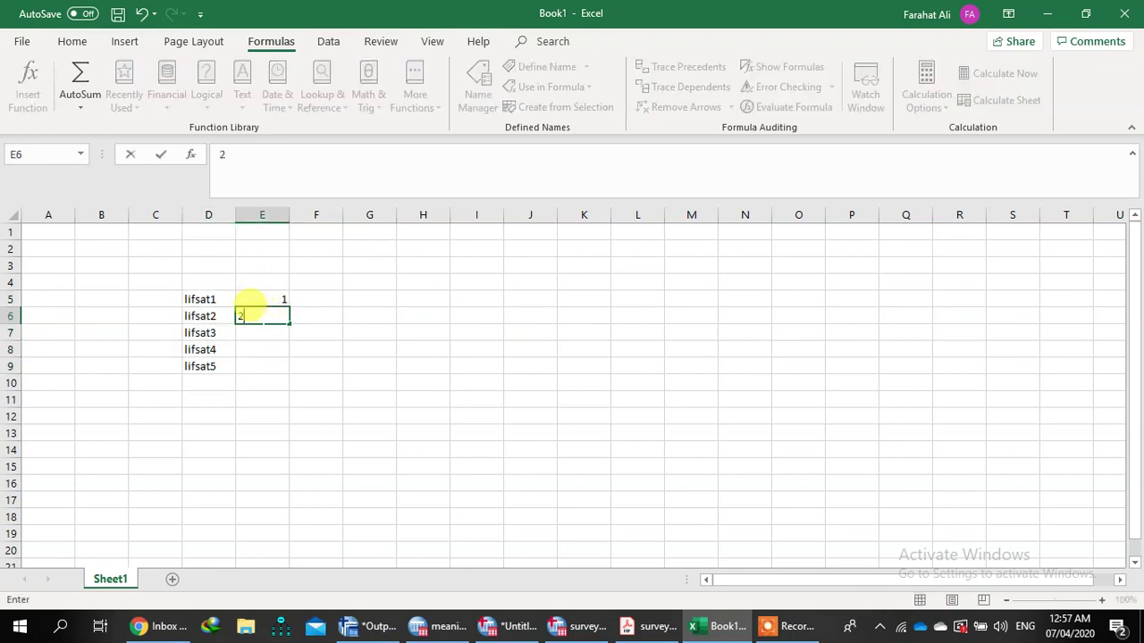
click(268, 346)
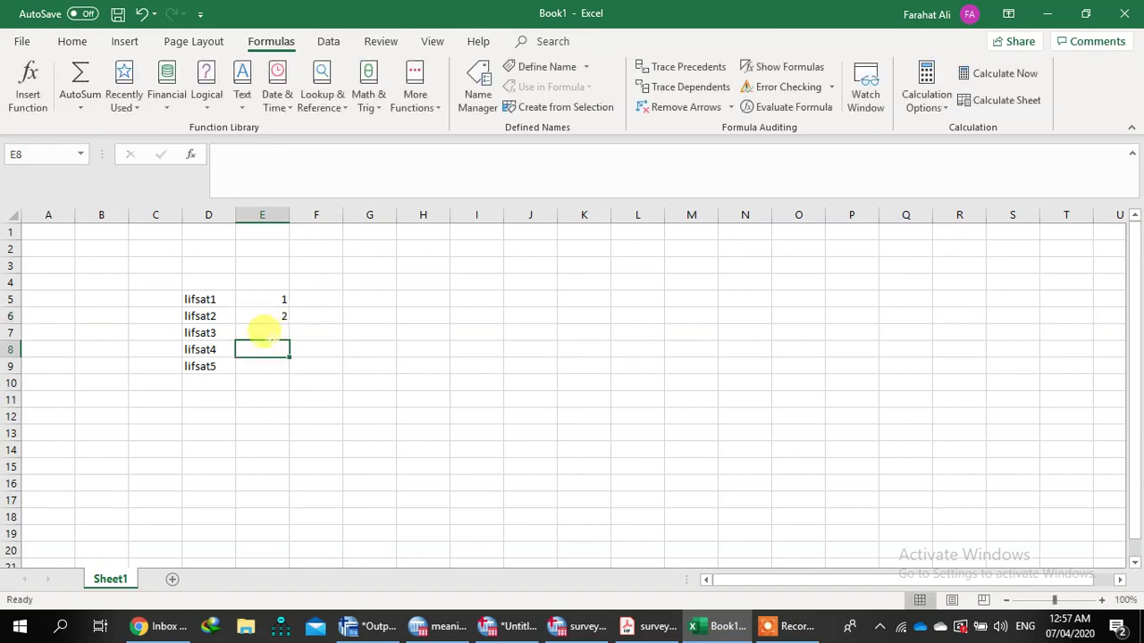
click(266, 330)
text(5)
click(279, 354)
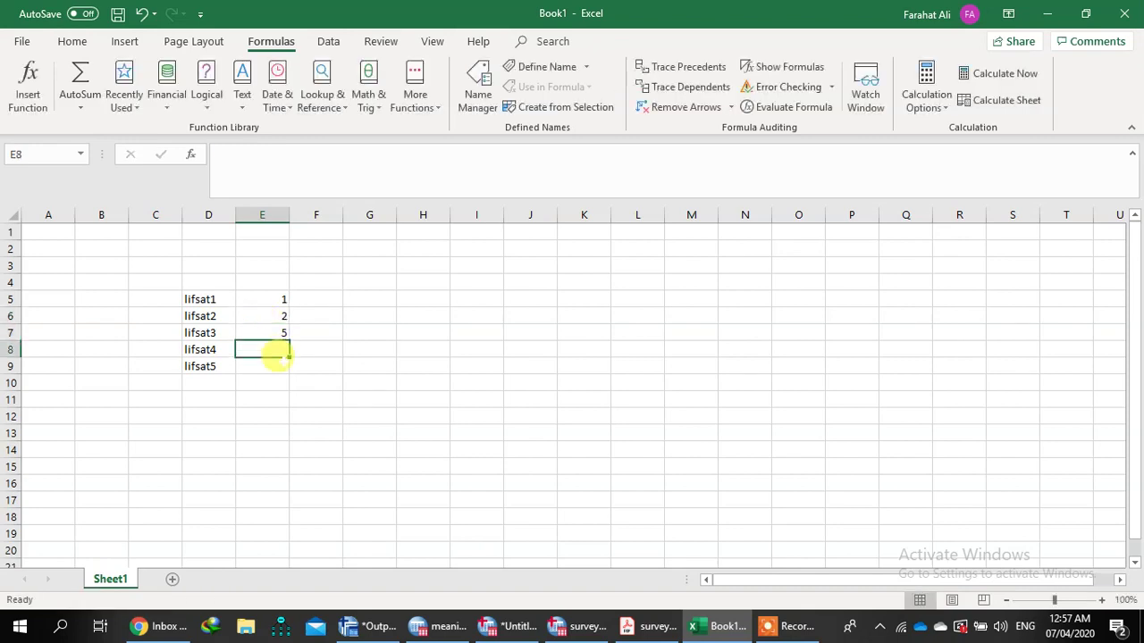
text(4)
click(270, 366)
text(4)
click(312, 399)
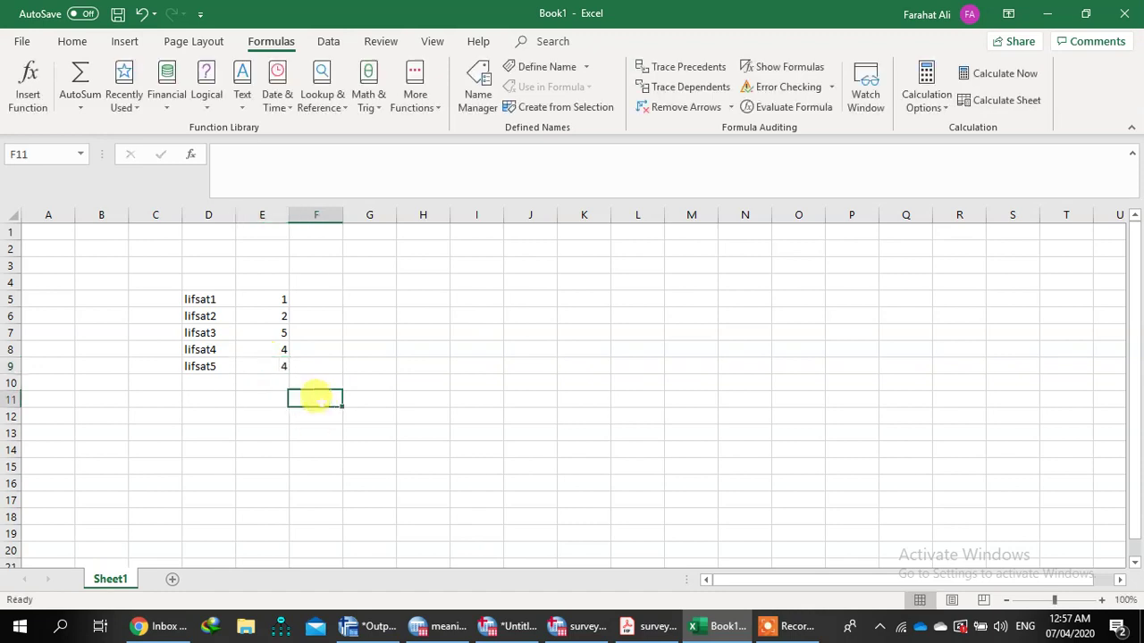
Total the first respondent's scores in cell E10 with a SUM of E5:E9.
click(213, 382)
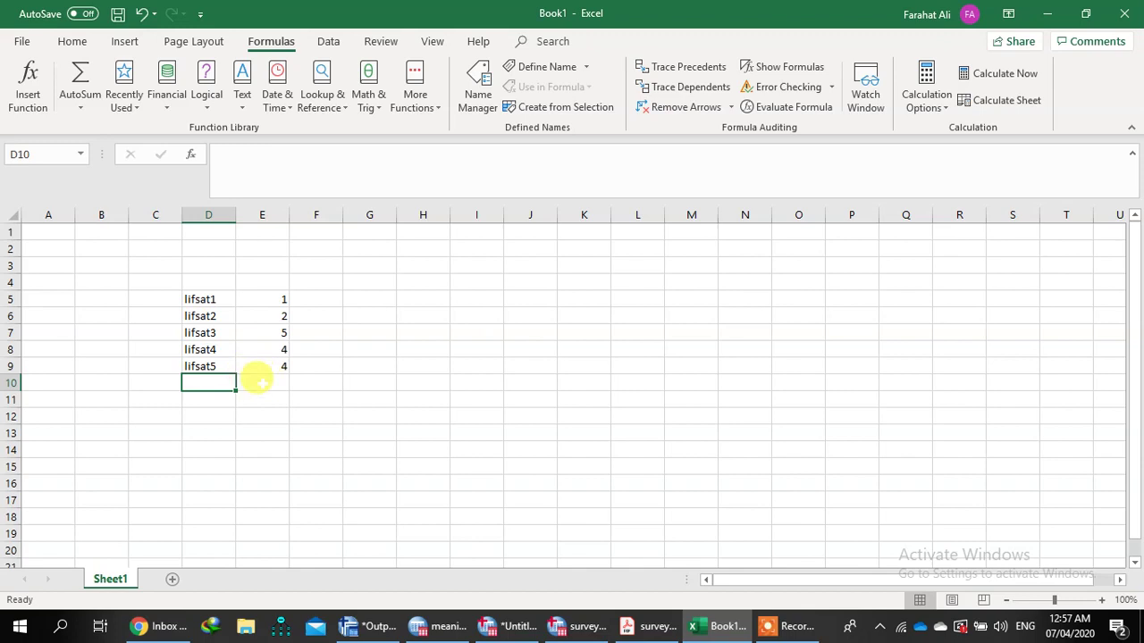
click(259, 380)
text(=sum)
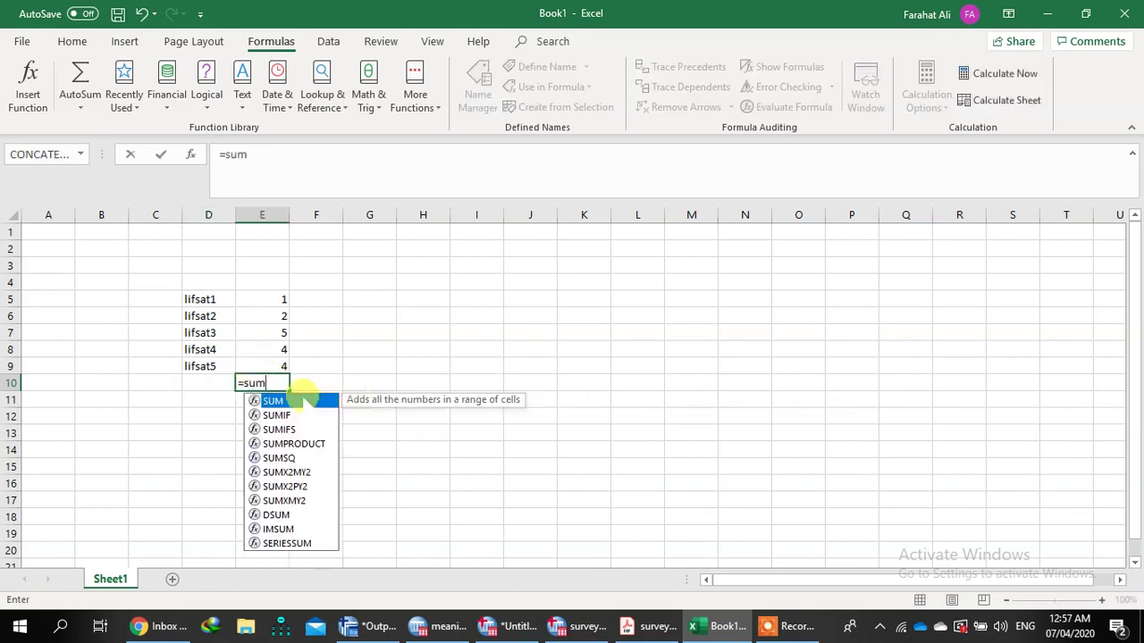
key(Tab)
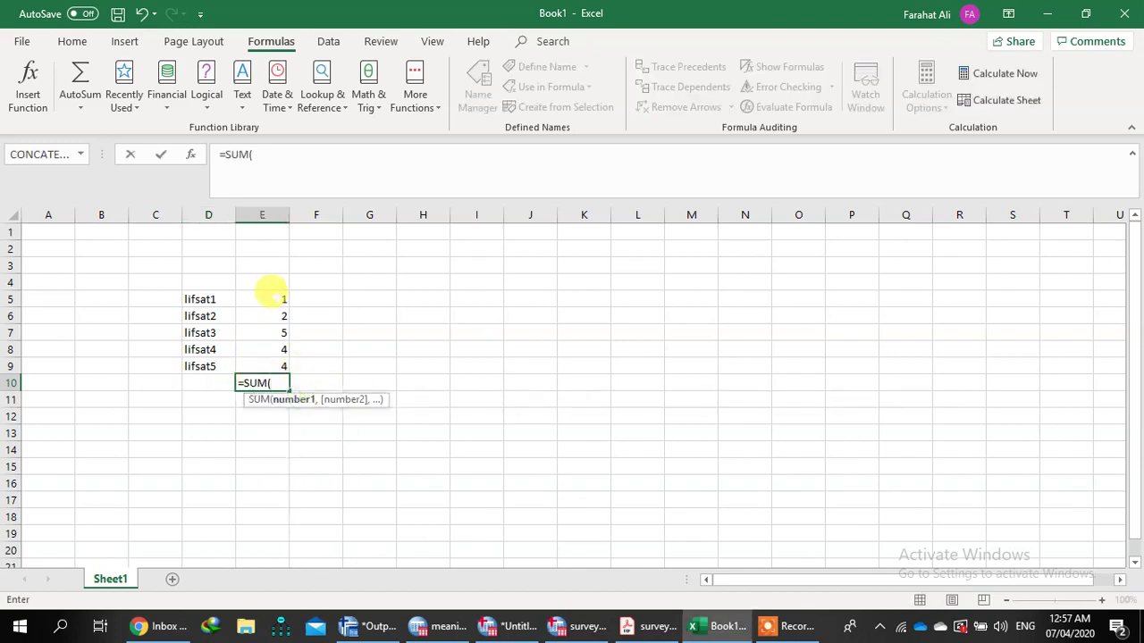
drag(274, 296, 274, 379)
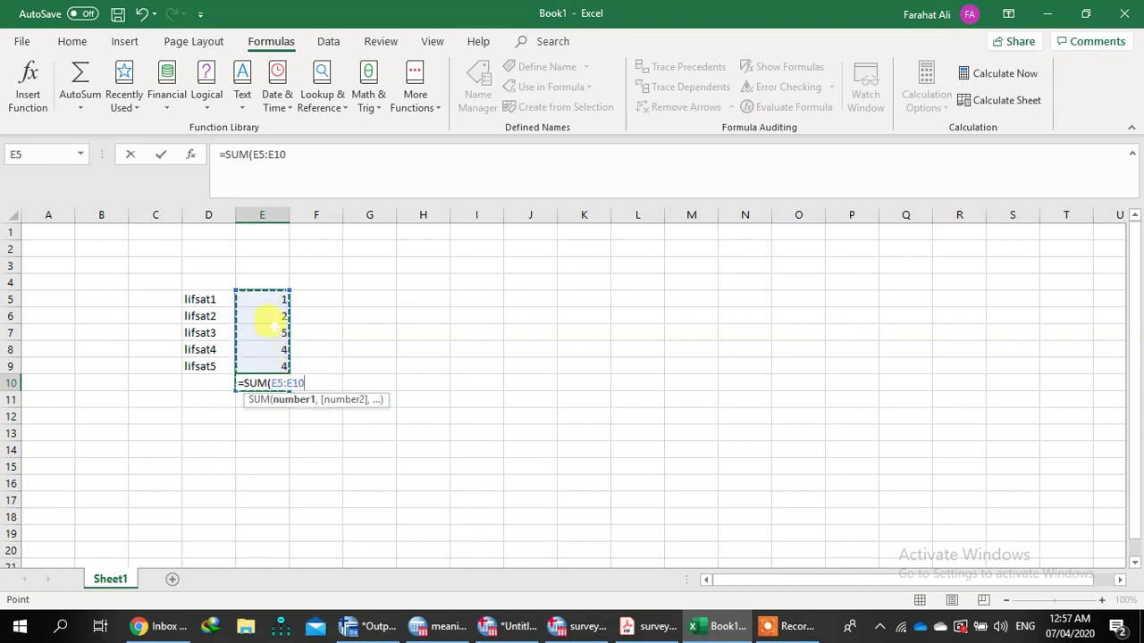
drag(273, 309, 279, 348)
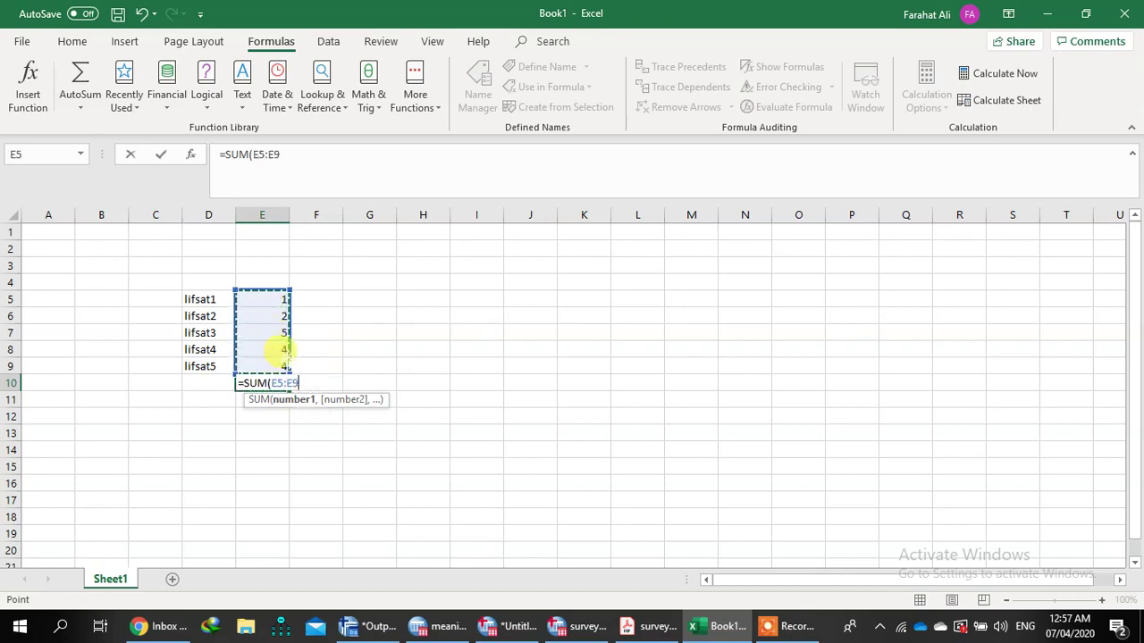
key(Return)
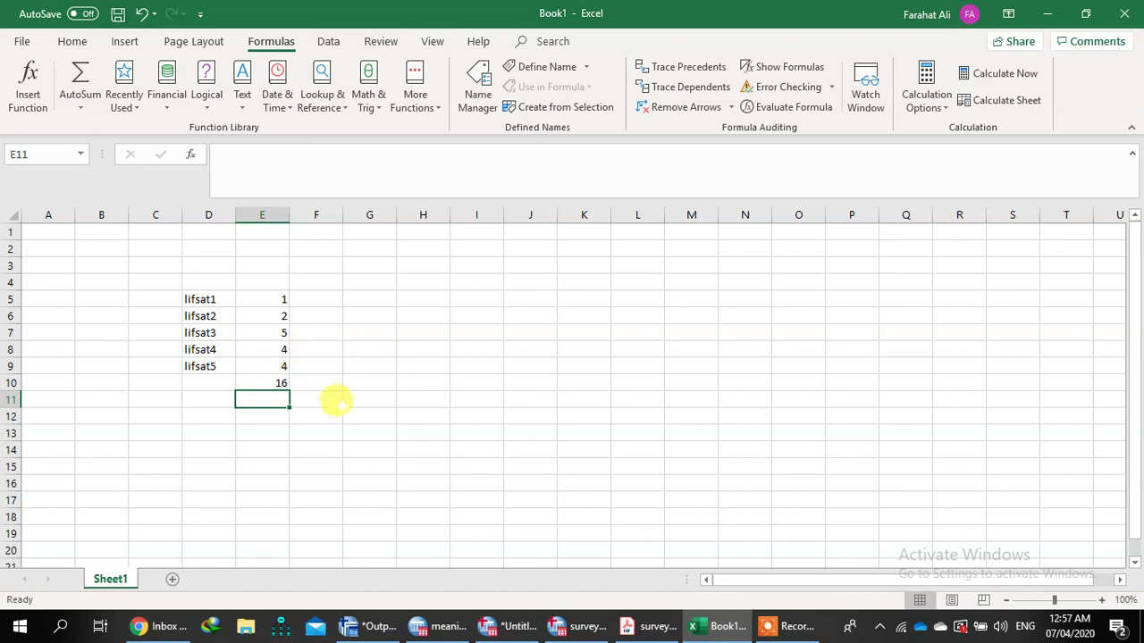
click(279, 383)
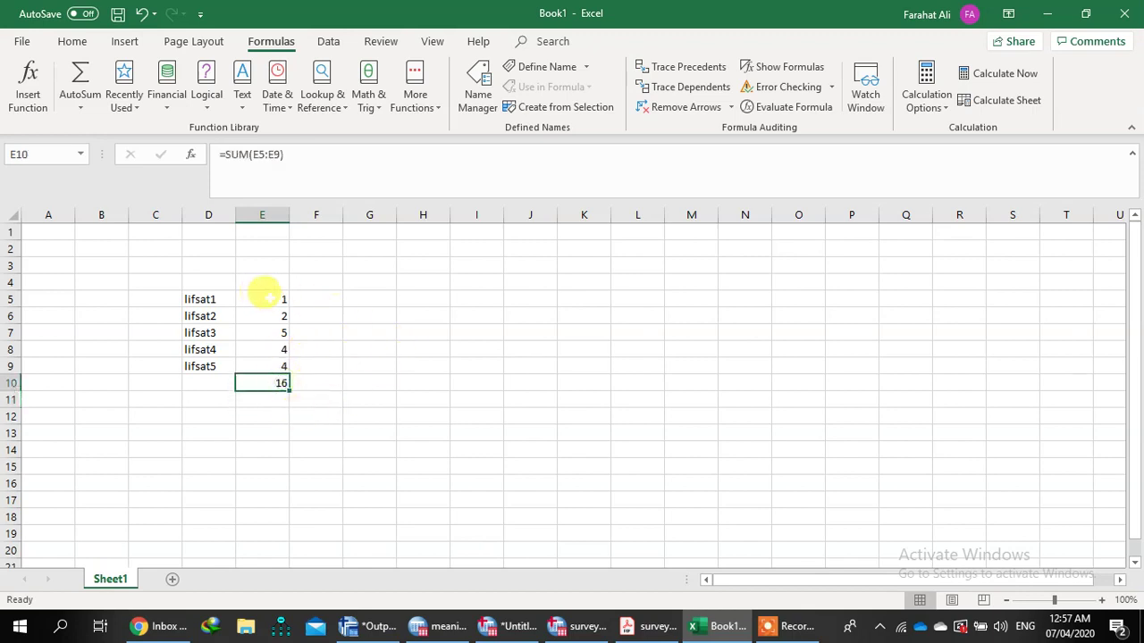
Enter a second set of responses in cells F5 to F9, giving every lifsat item a 5.
click(308, 298)
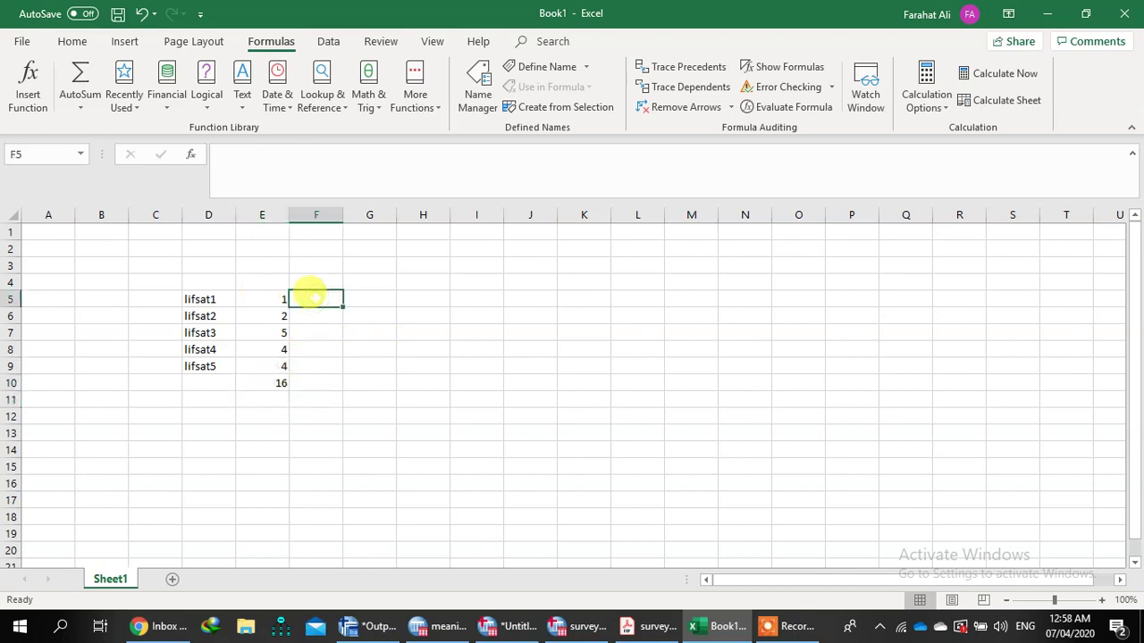
text(5)
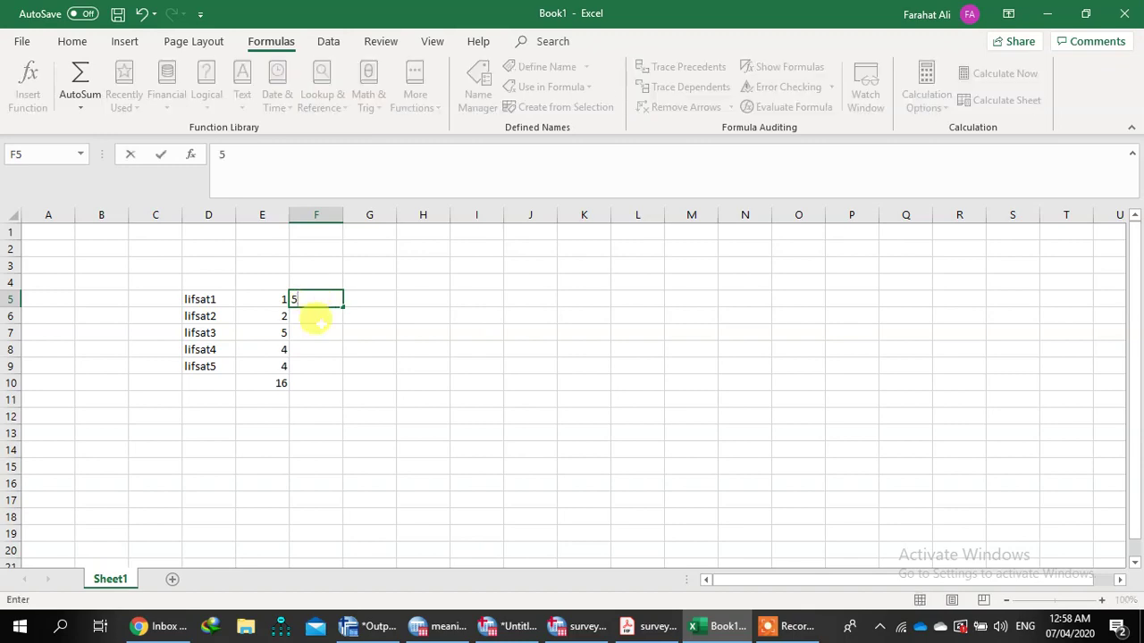
click(313, 334)
text(5)
click(313, 317)
text(5)
click(315, 351)
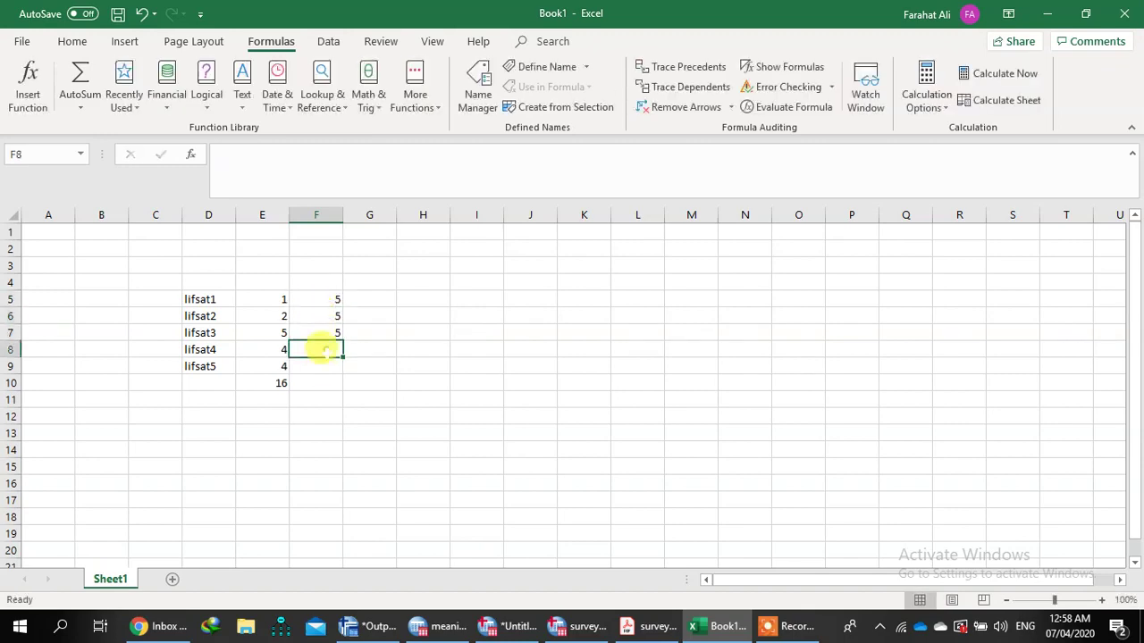
text(5)
click(320, 367)
text(5)
Total the second respondent's scores in cell F10 with a SUM of F5:F9.
click(333, 384)
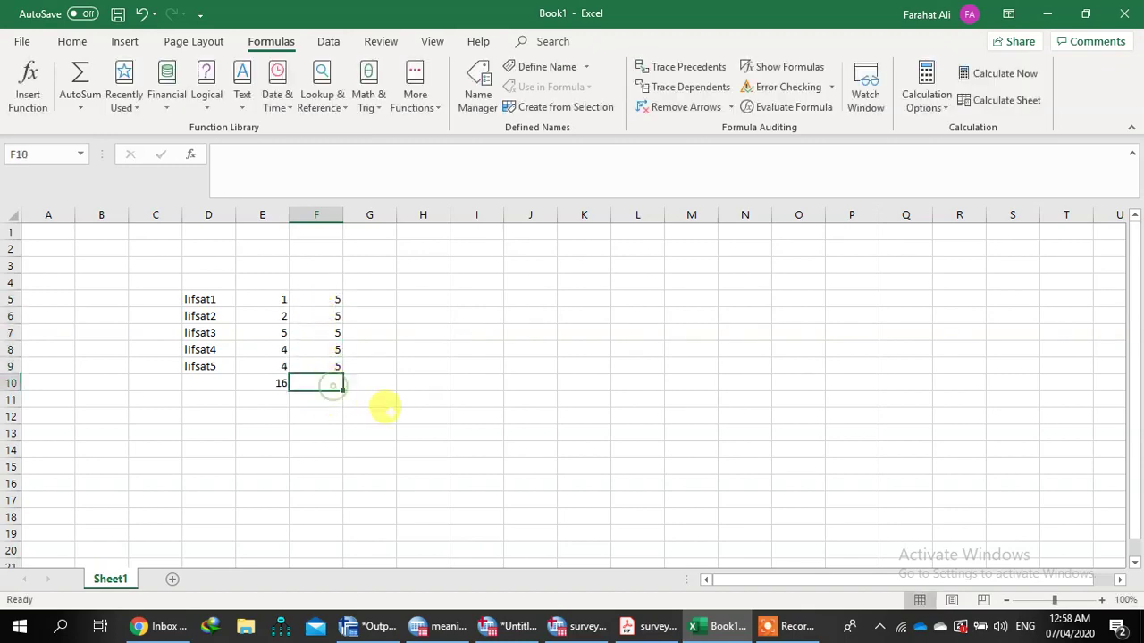
text(=)
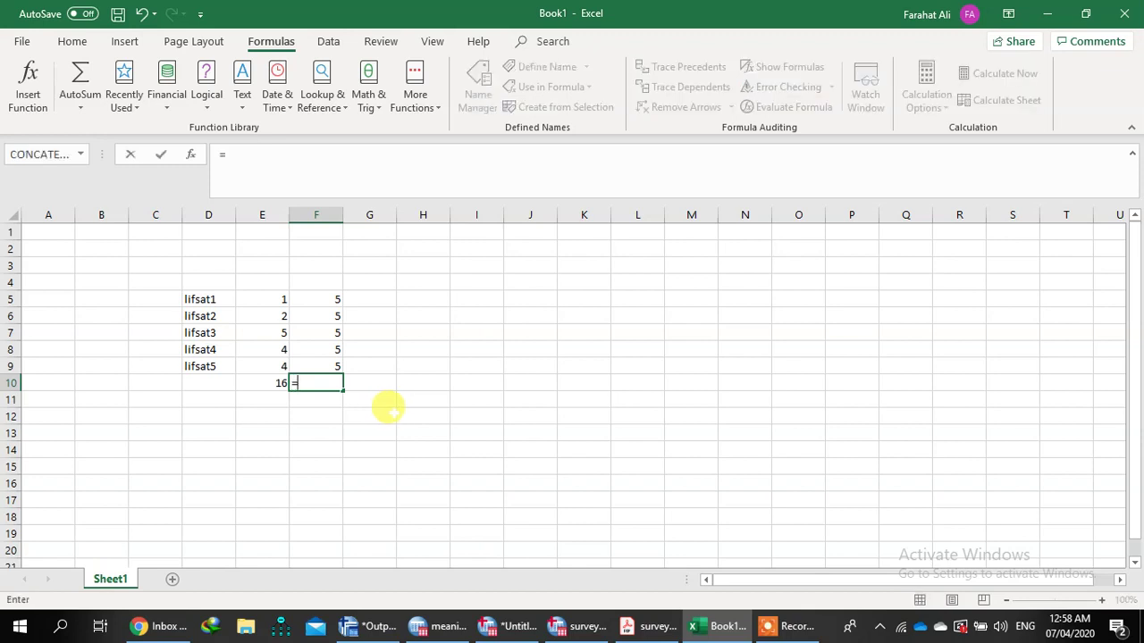
text(x)
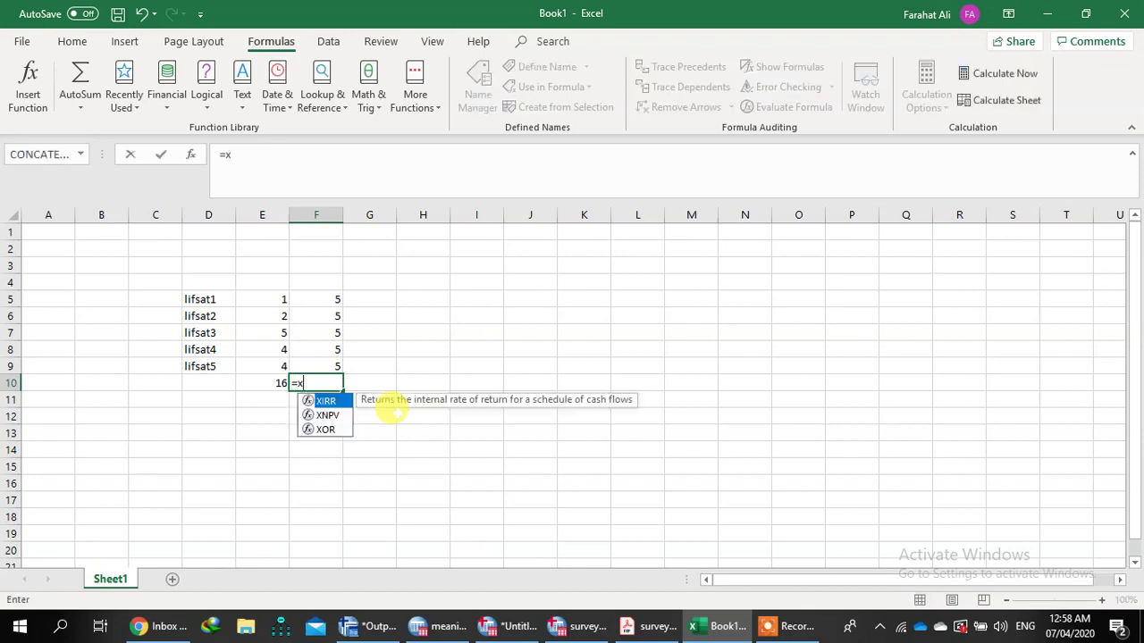
key(BackSpace)
text(s)
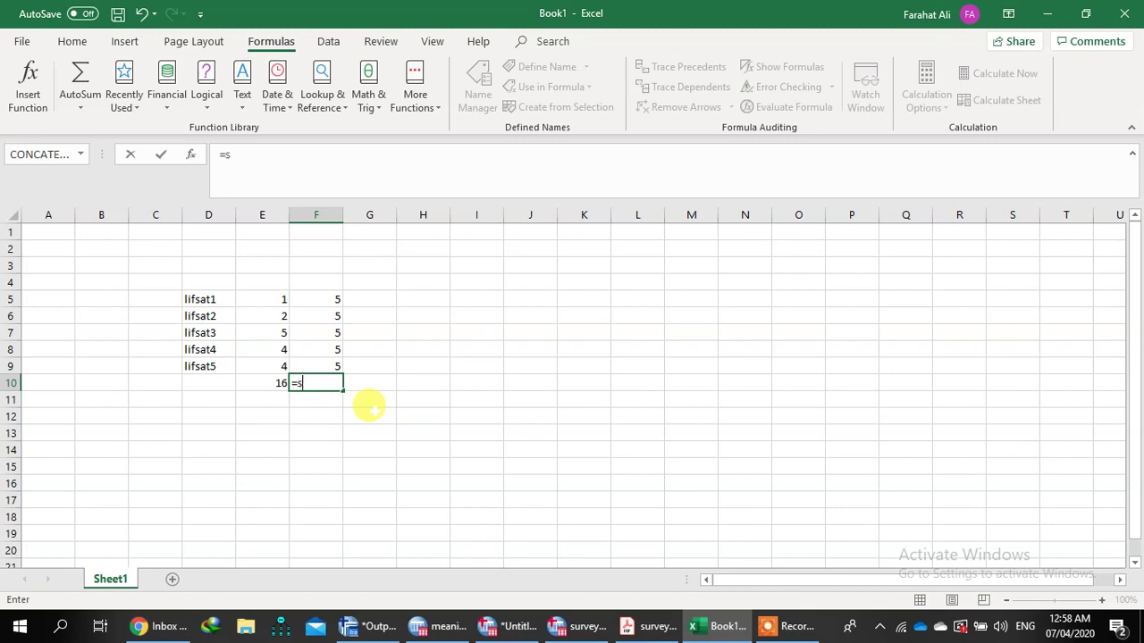
text(um)
key(Tab)
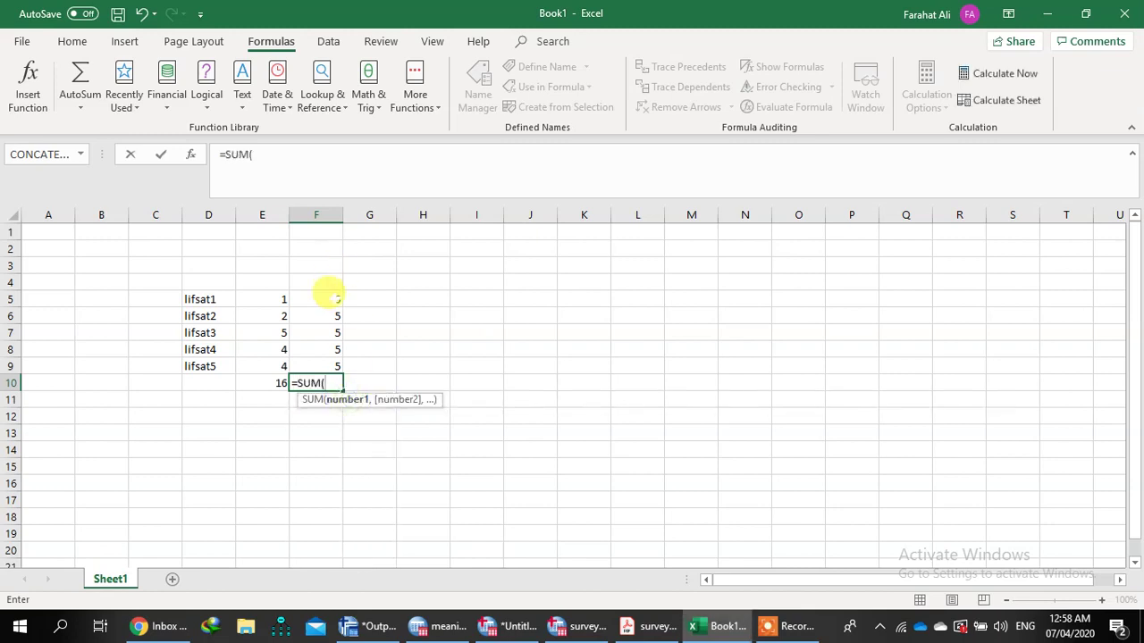
drag(328, 293, 332, 362)
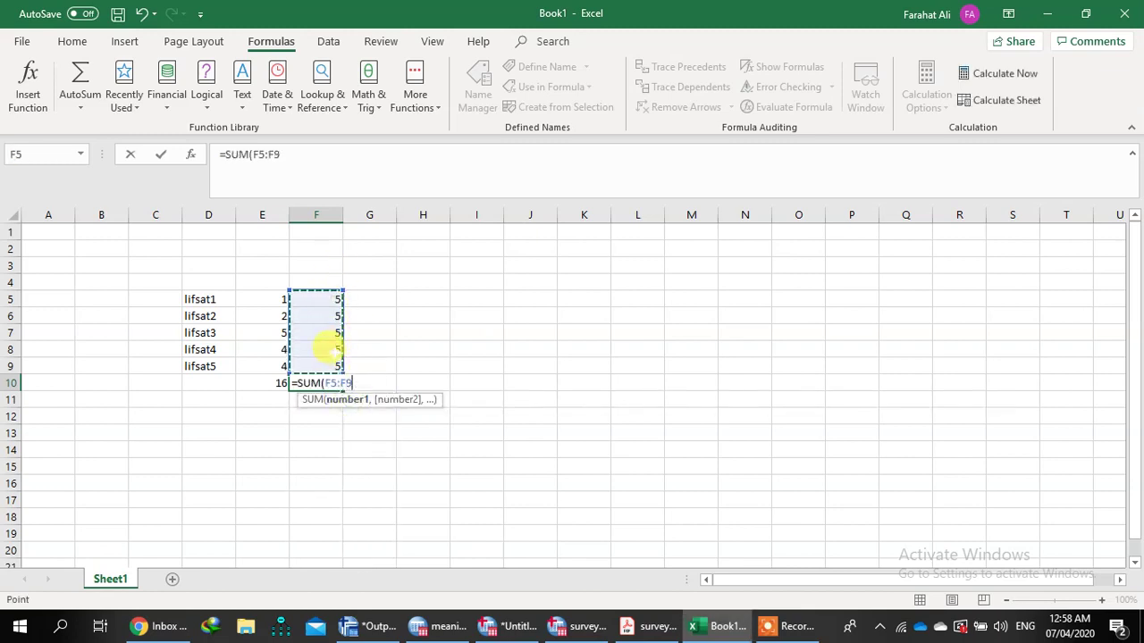
key(Return)
click(274, 384)
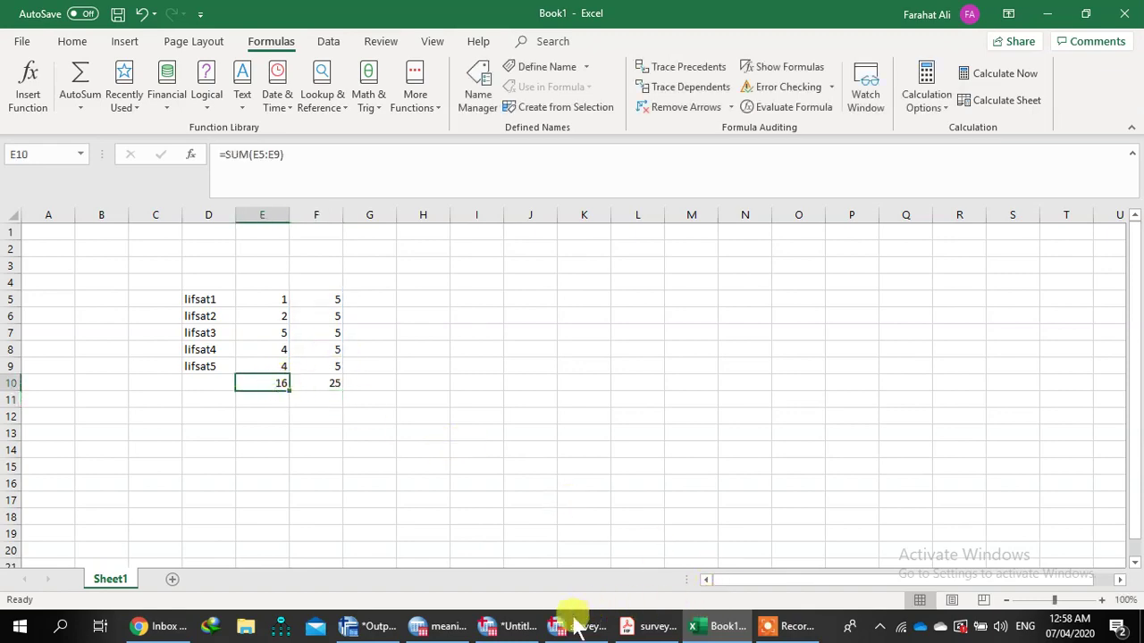
Switch to survey.sav in SPSS and look through the case data down to the last row.
mouse_move(581, 630)
click(565, 554)
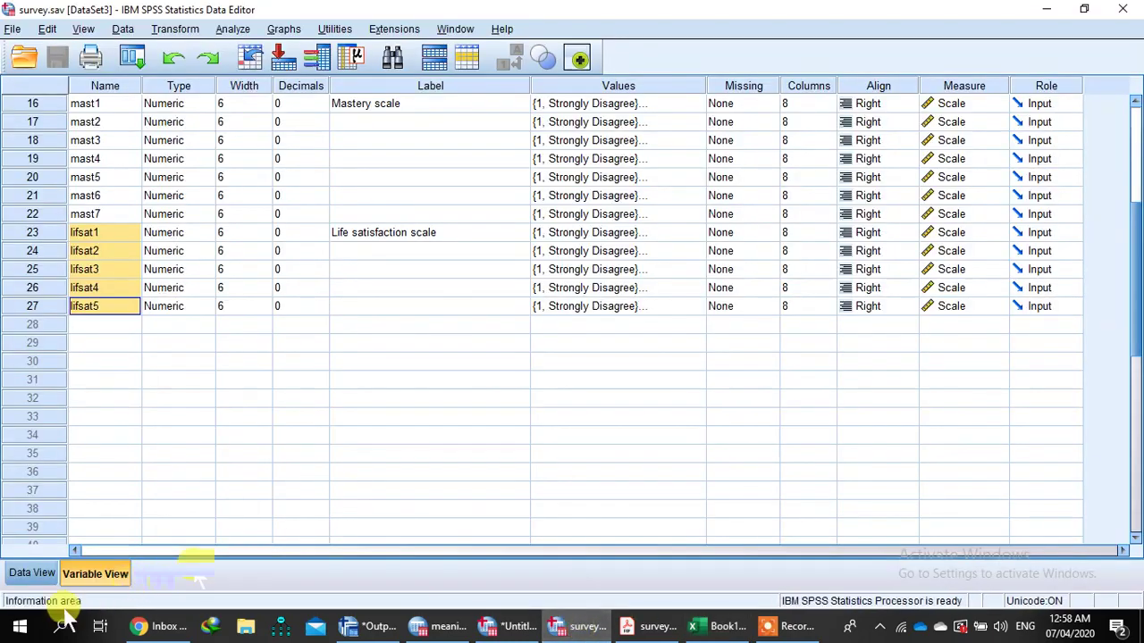
click(33, 573)
scroll(132, 458, down, 20)
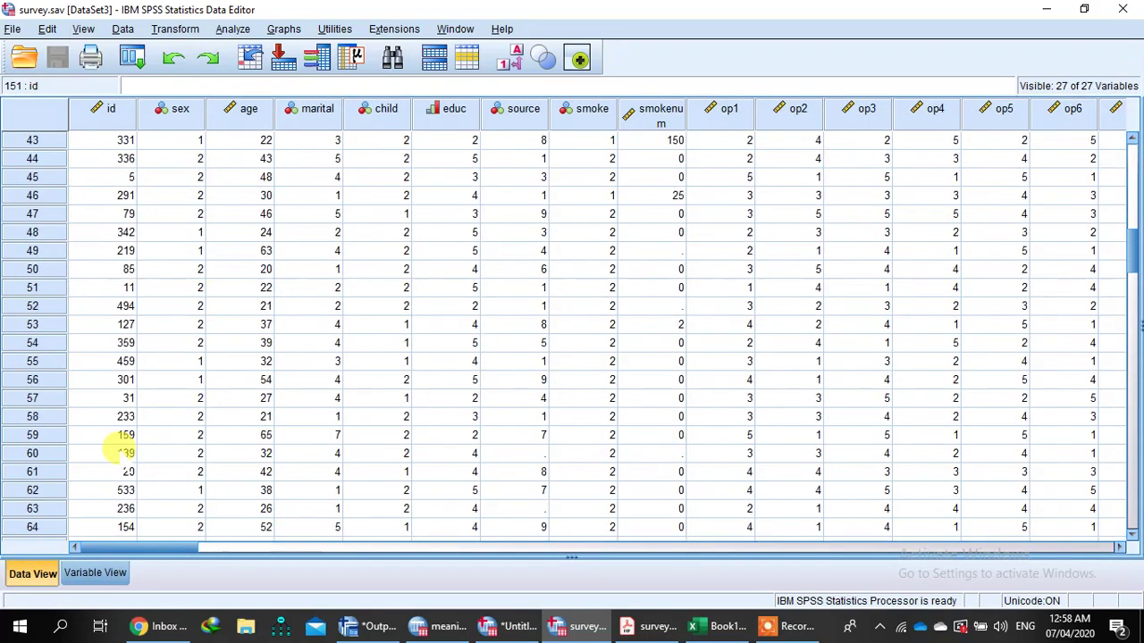
scroll(119, 453, down, 16)
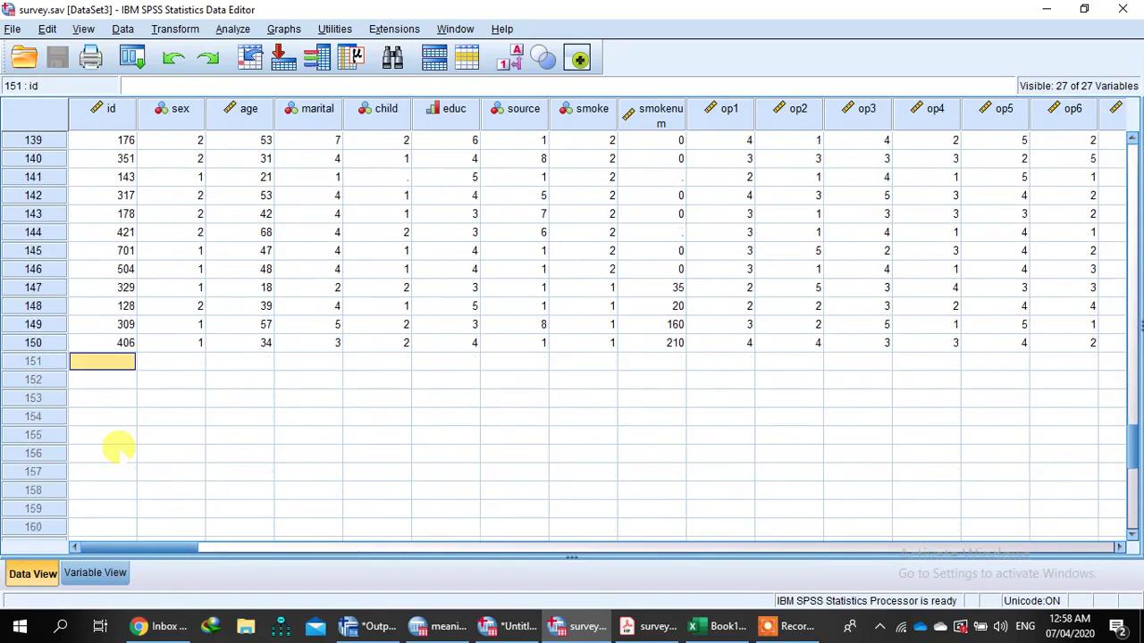
scroll(491, 390, up, 20)
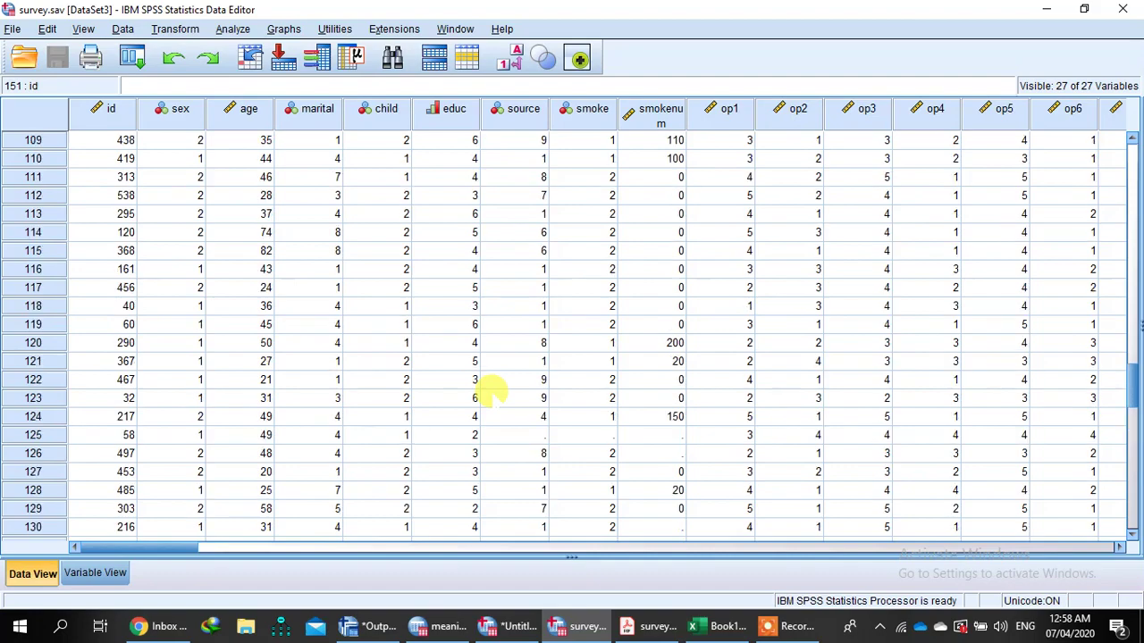
Review the variable definitions for the optimism, mastery and life satisfaction scale items.
scroll(491, 391, up, 12)
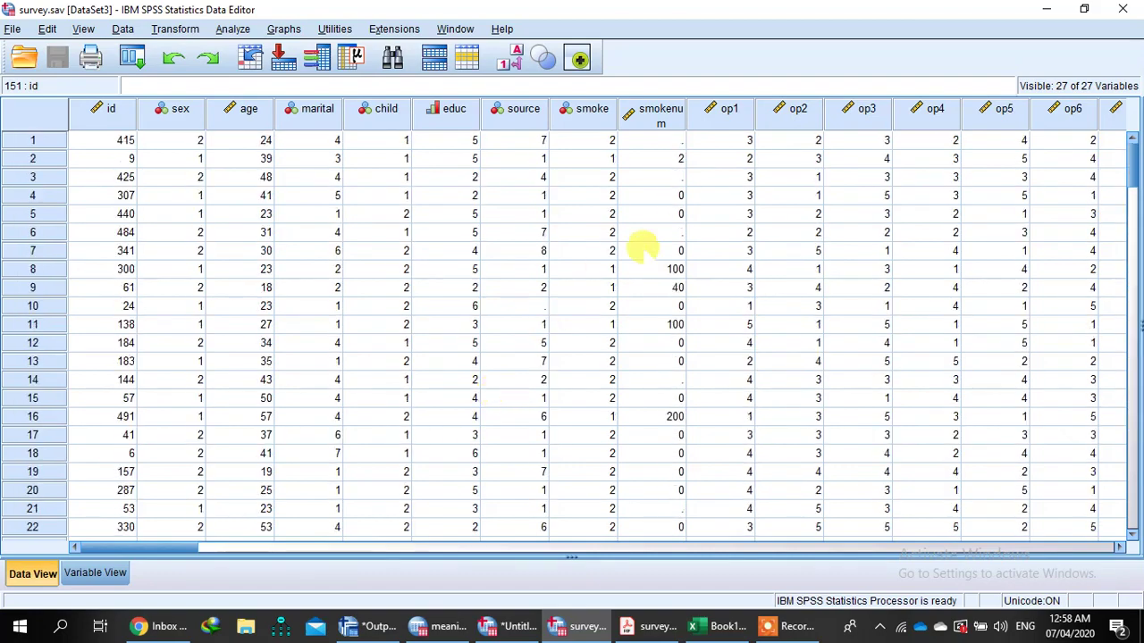
click(81, 574)
scroll(335, 402, up, 5)
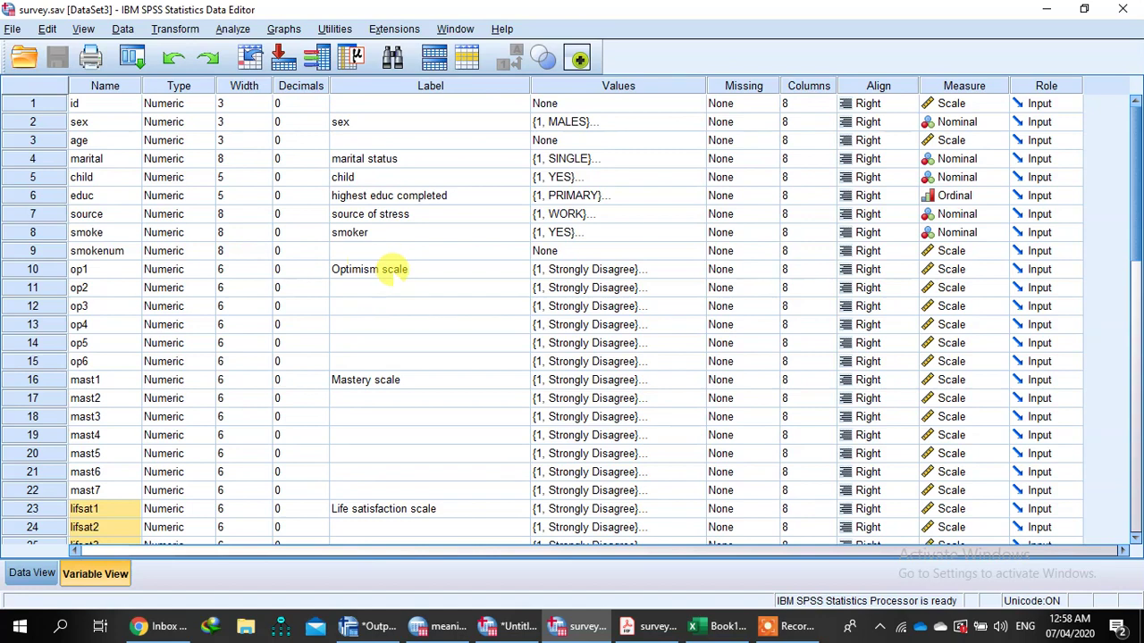
scroll(397, 402, down, 2)
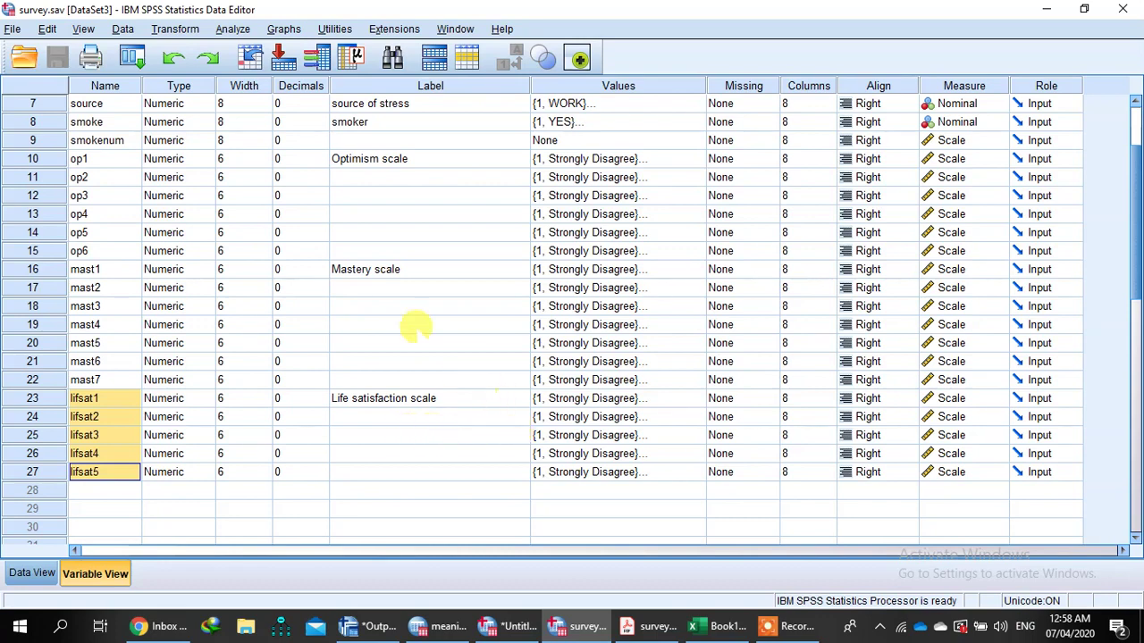
Start the Compute Variable command and look through its list of source variables.
click(132, 56)
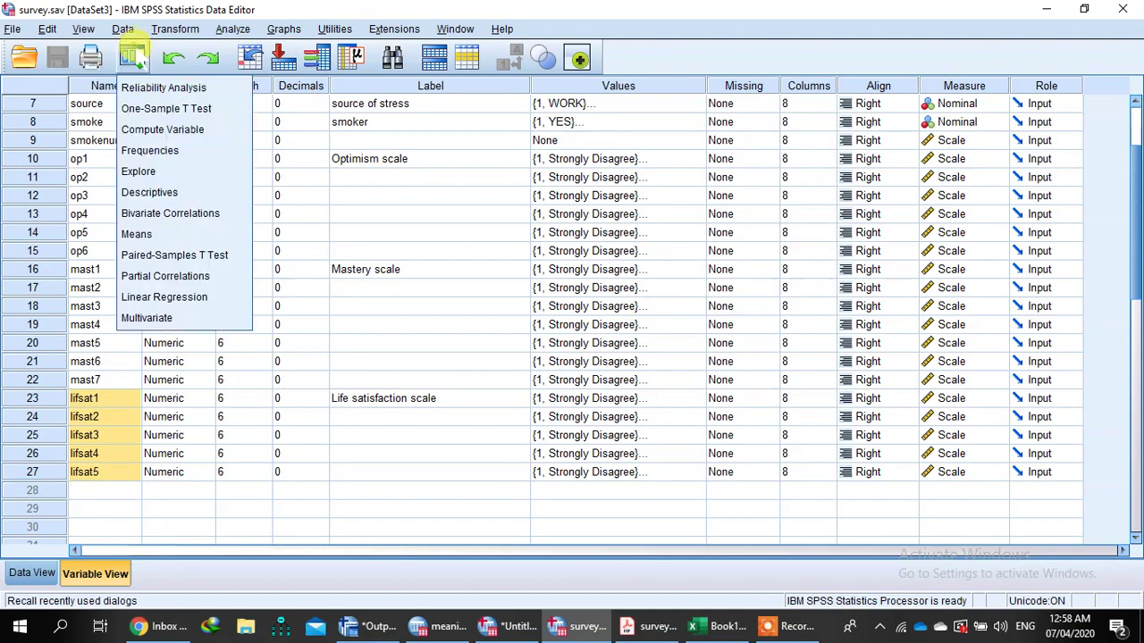
click(123, 29)
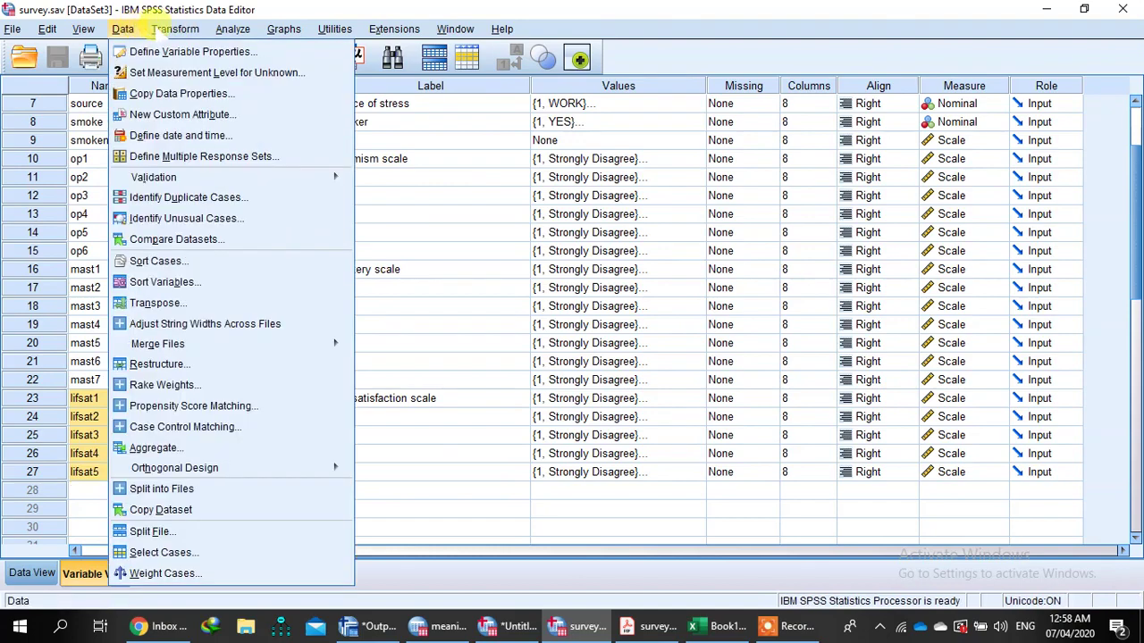
click(174, 29)
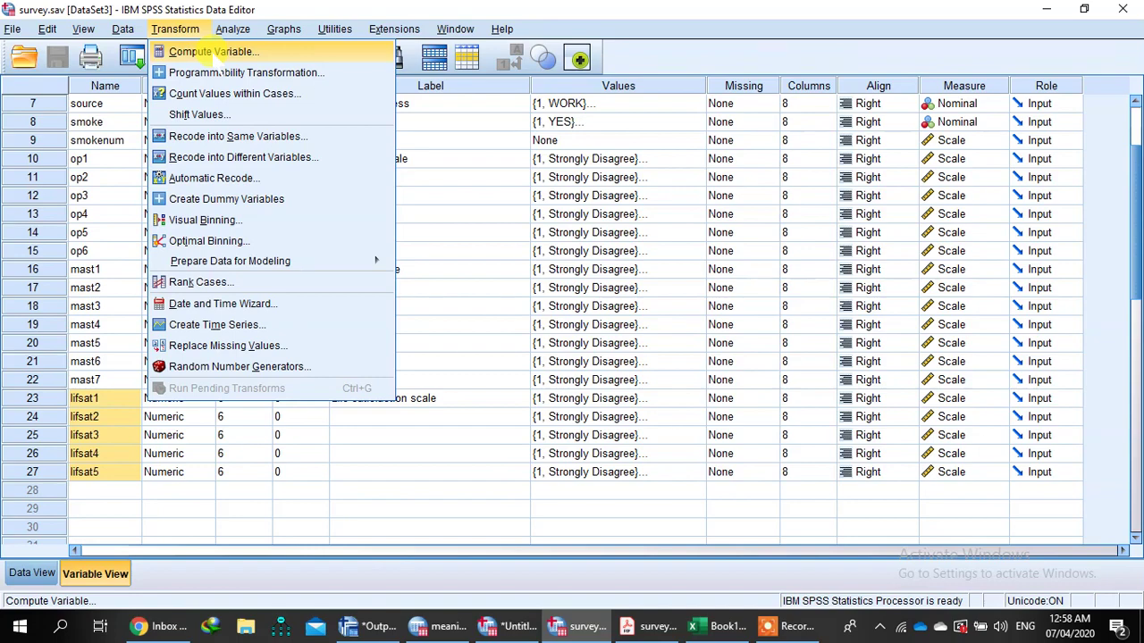
click(207, 51)
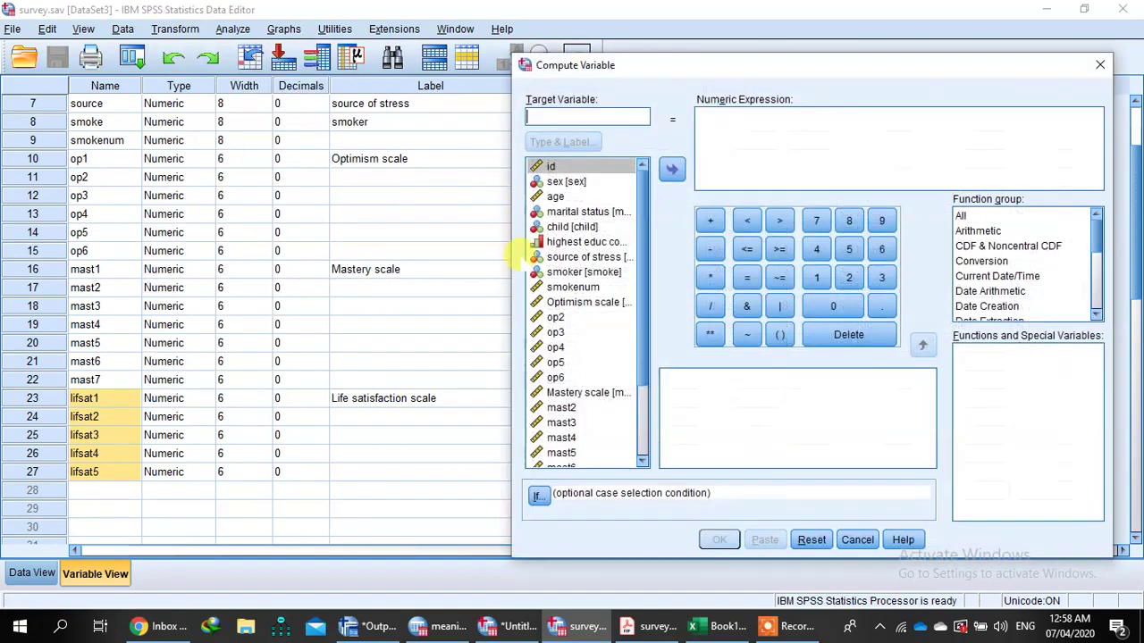
scroll(562, 259, down, 2)
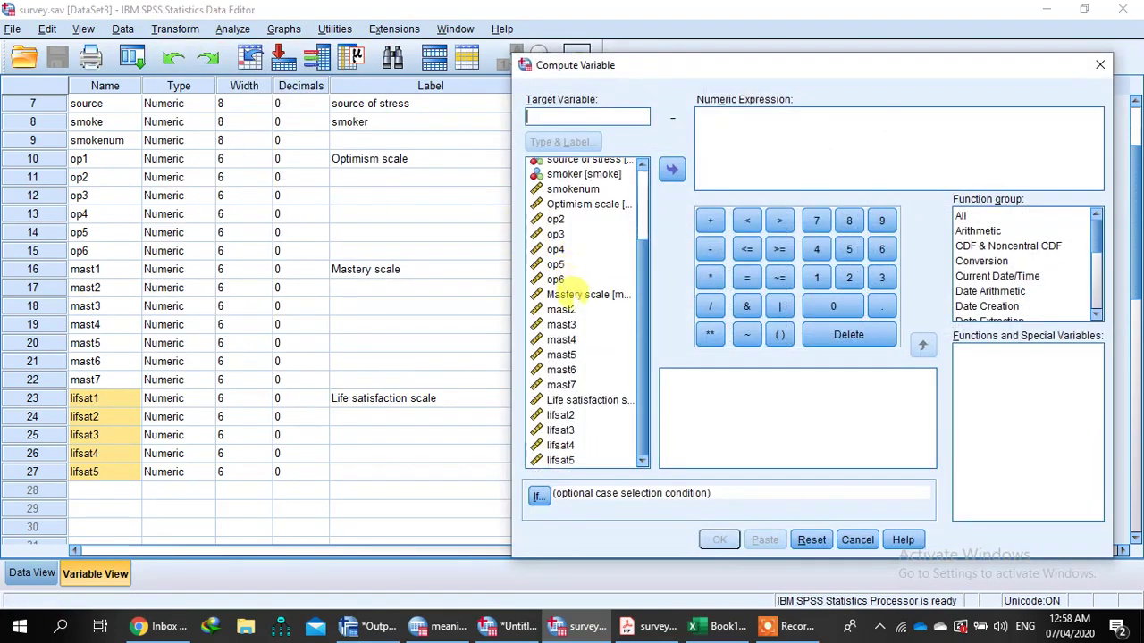
scroll(575, 294, up, 2)
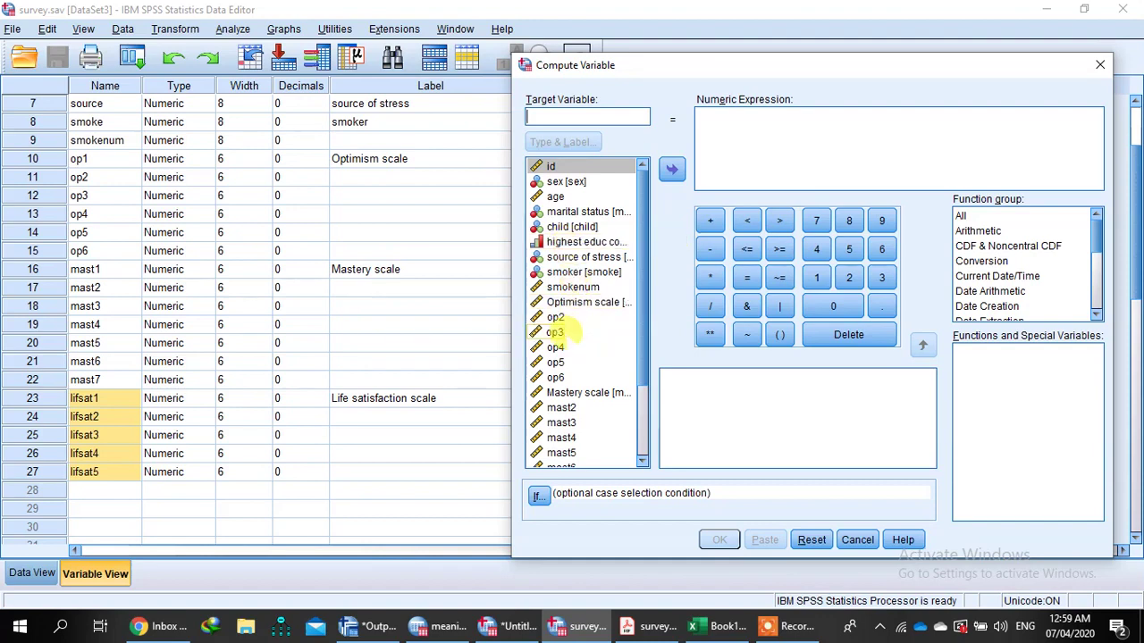
Set the source variable list to display variable names, comparing it with the display of variable labels.
click(565, 303)
right_click(567, 305)
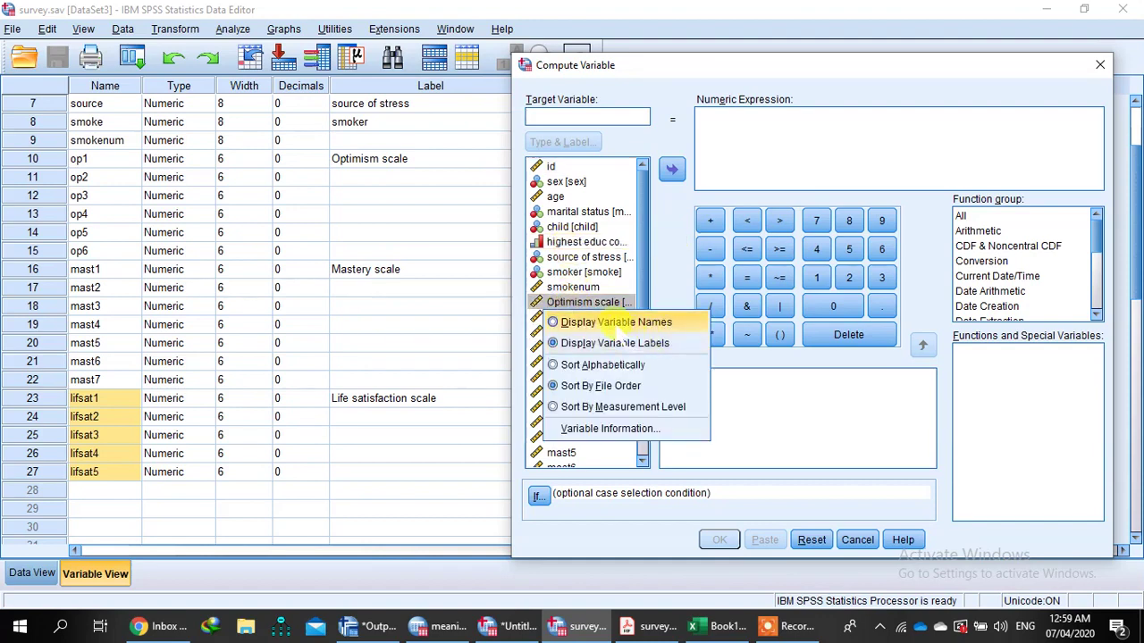
click(599, 324)
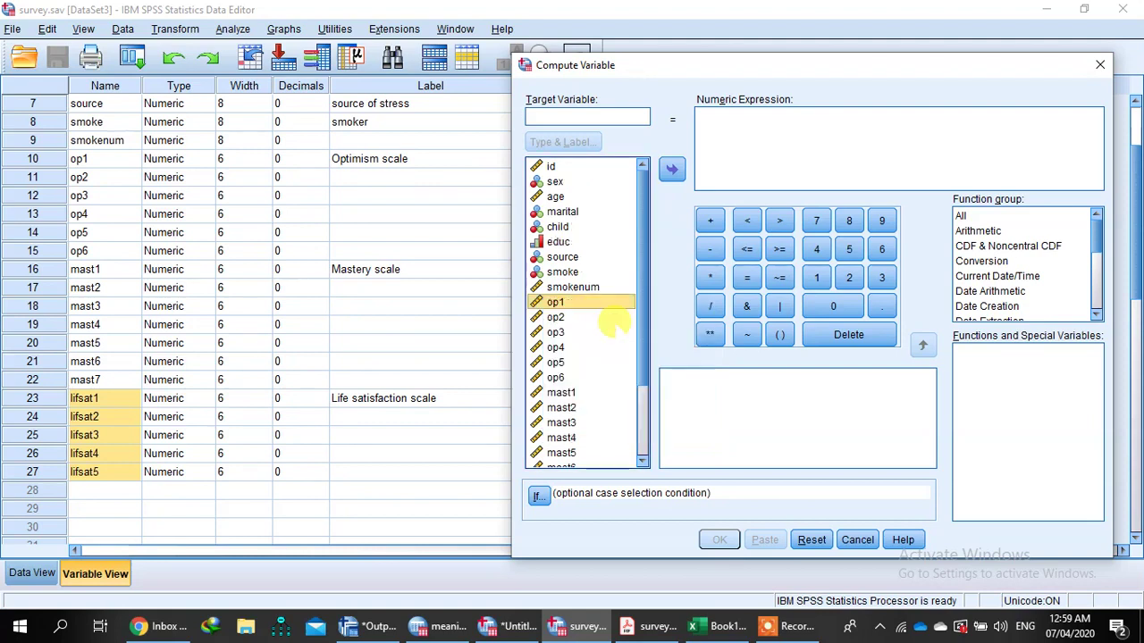
right_click(559, 304)
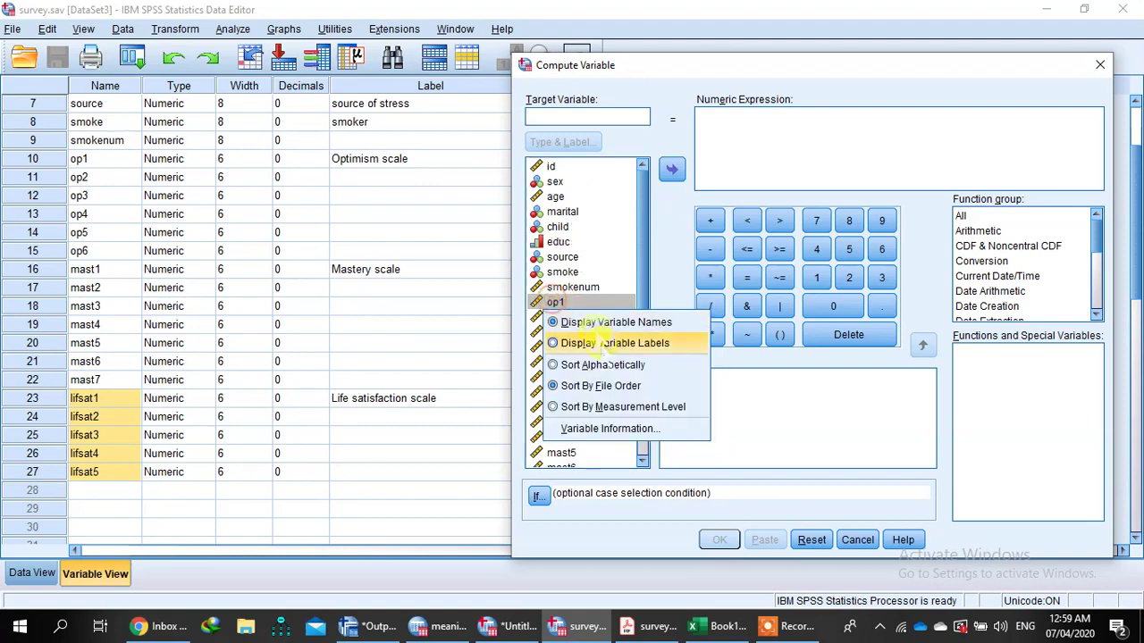
click(597, 343)
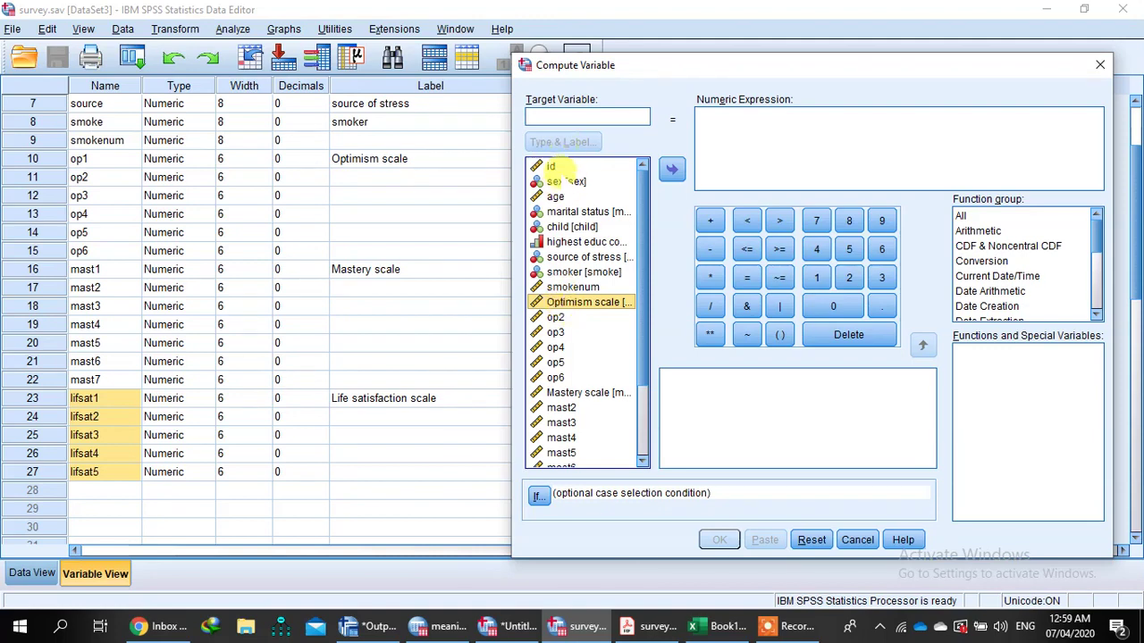
right_click(551, 320)
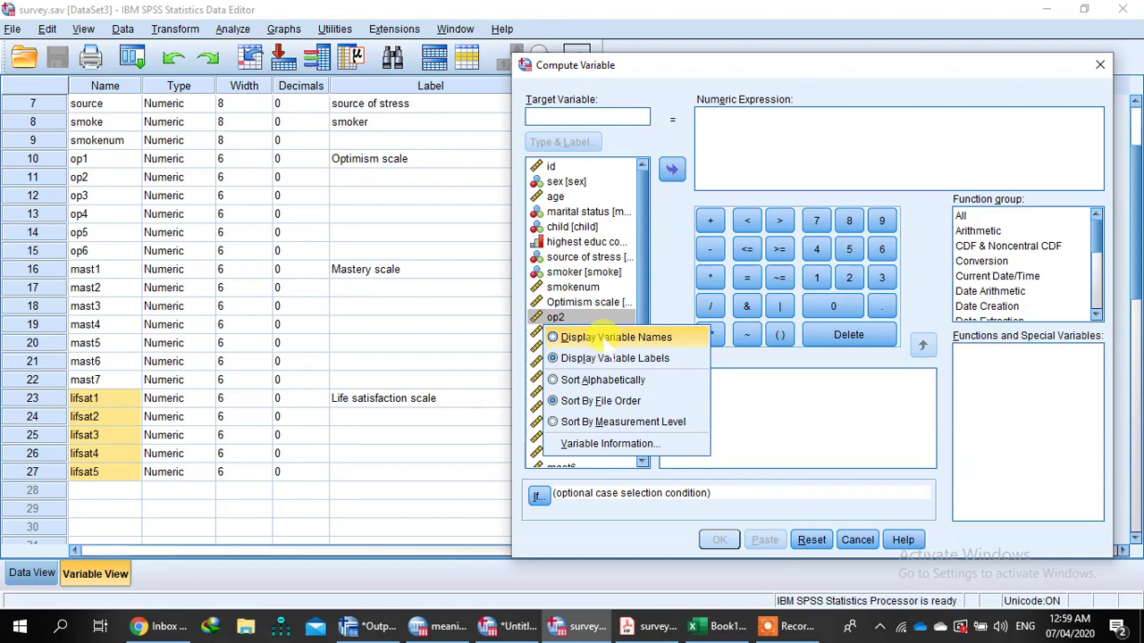
click(603, 340)
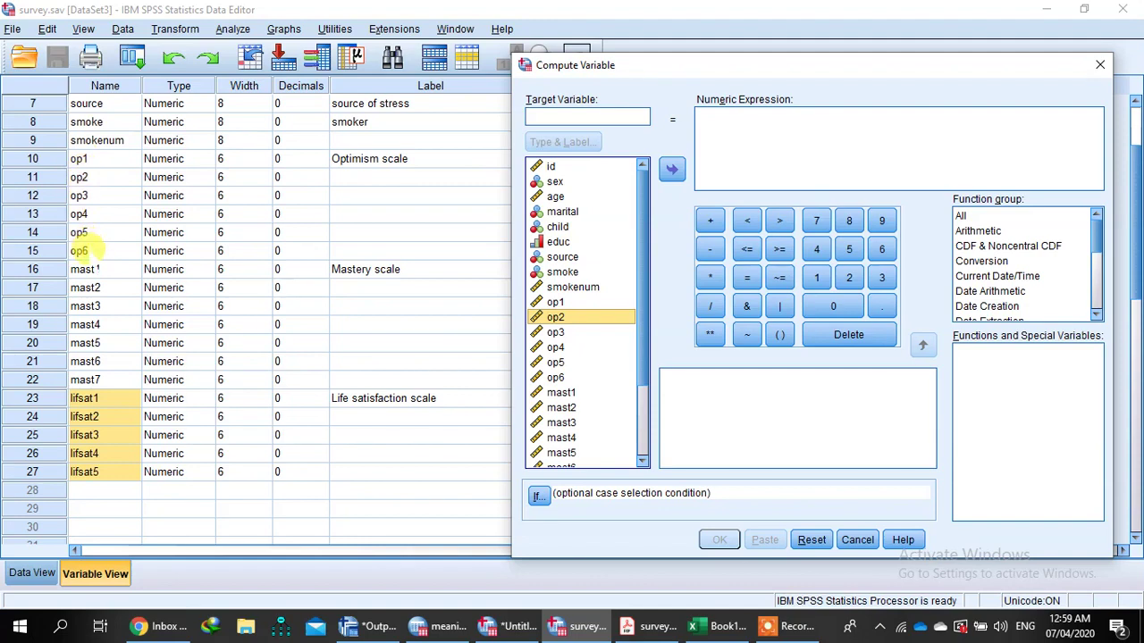
Show the case data behind the dialog and highlight the first respondent's row and the op1 variable.
click(33, 573)
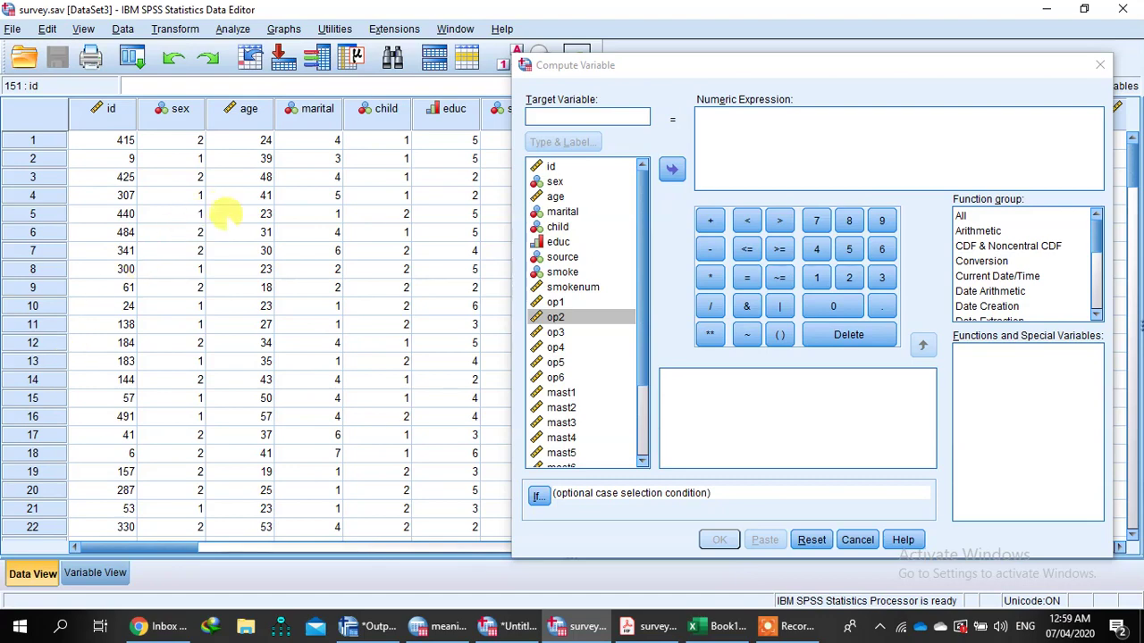
click(32, 141)
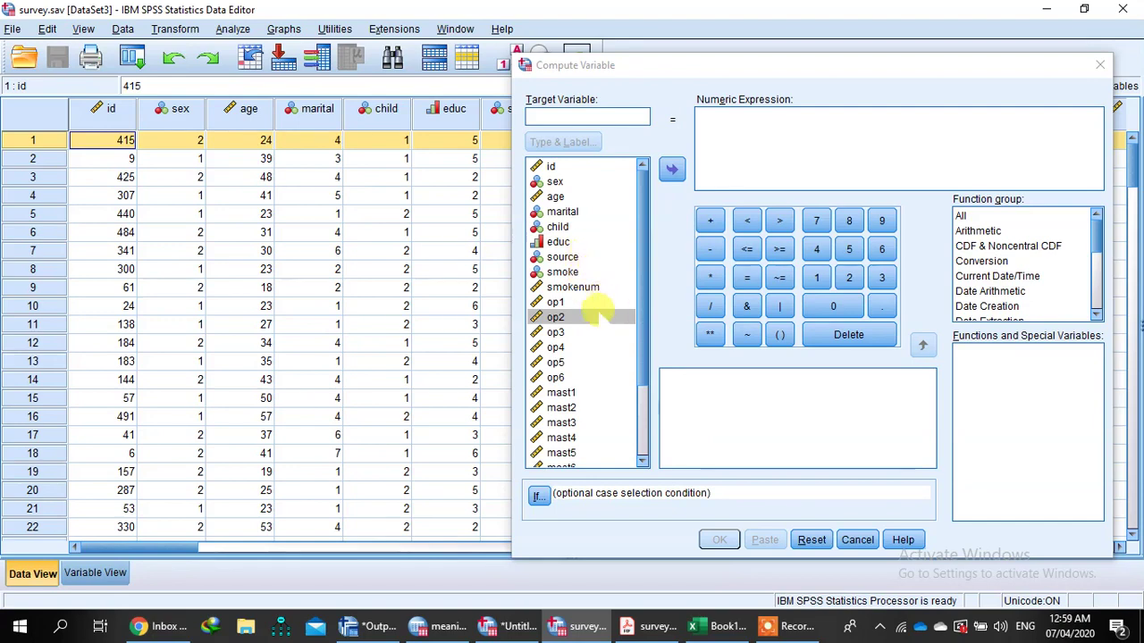
click(556, 302)
Name the target variable Optimism.
click(577, 117)
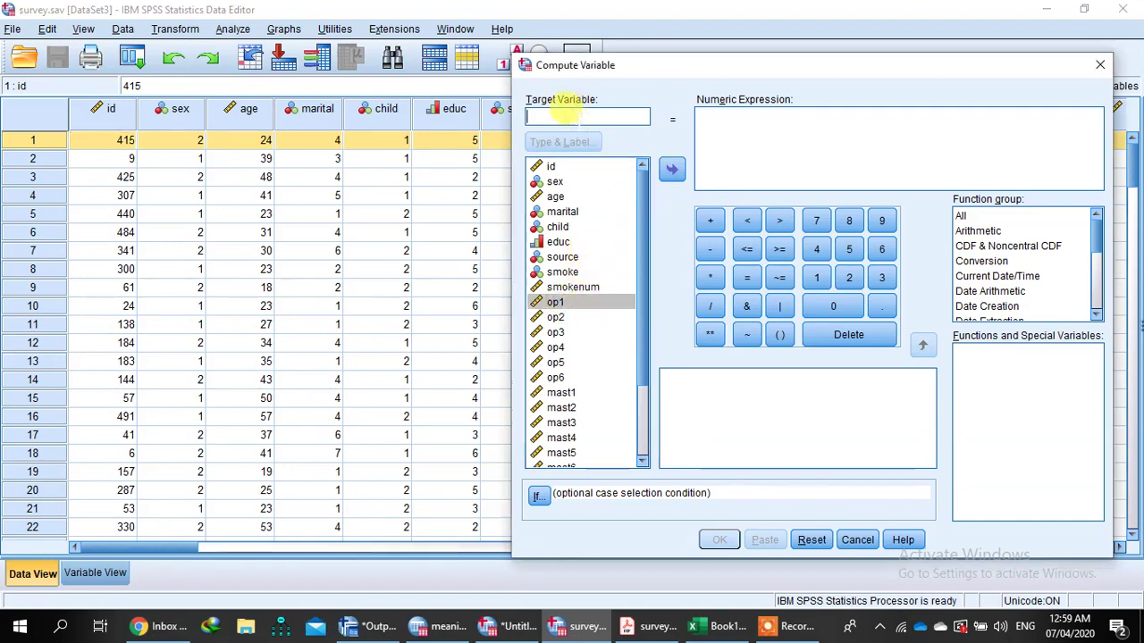
text(Opt)
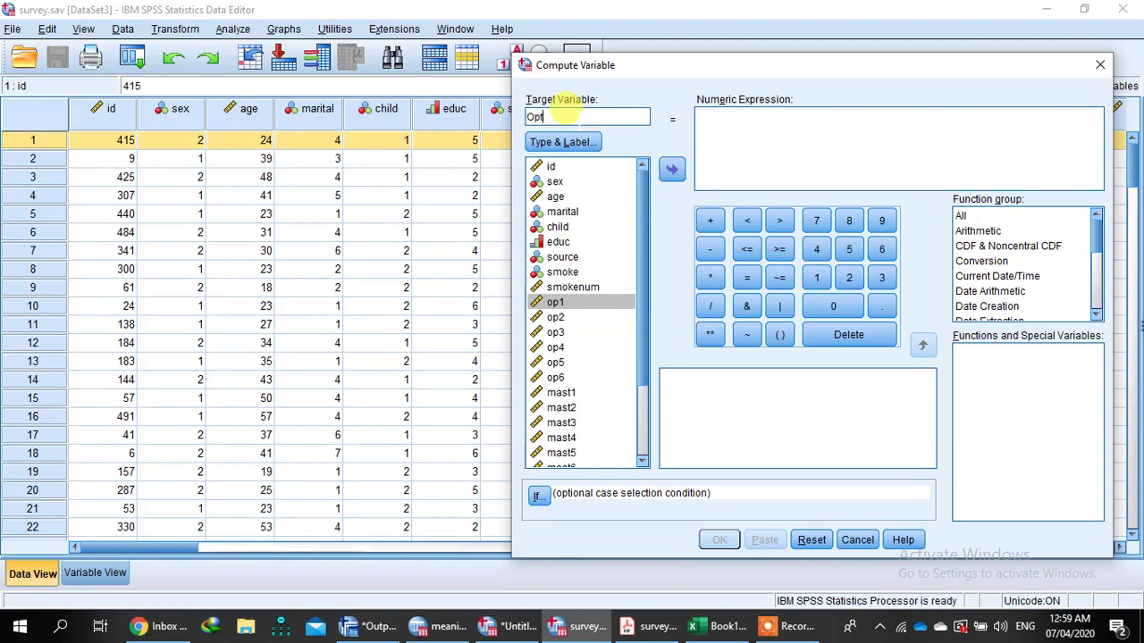
text(imisism)
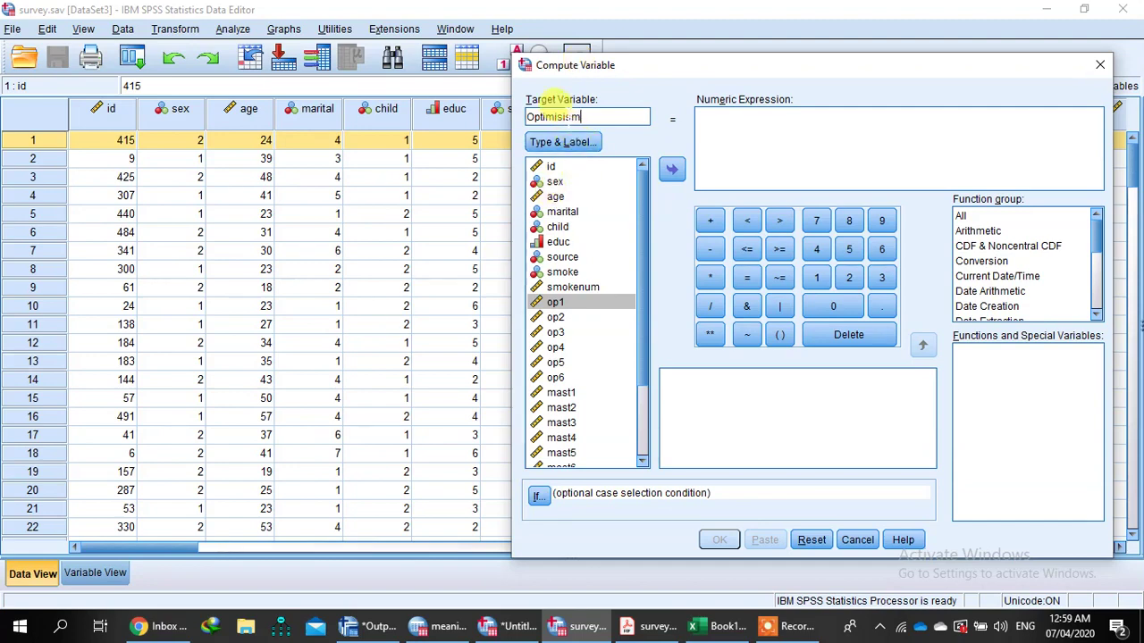
key(Left)
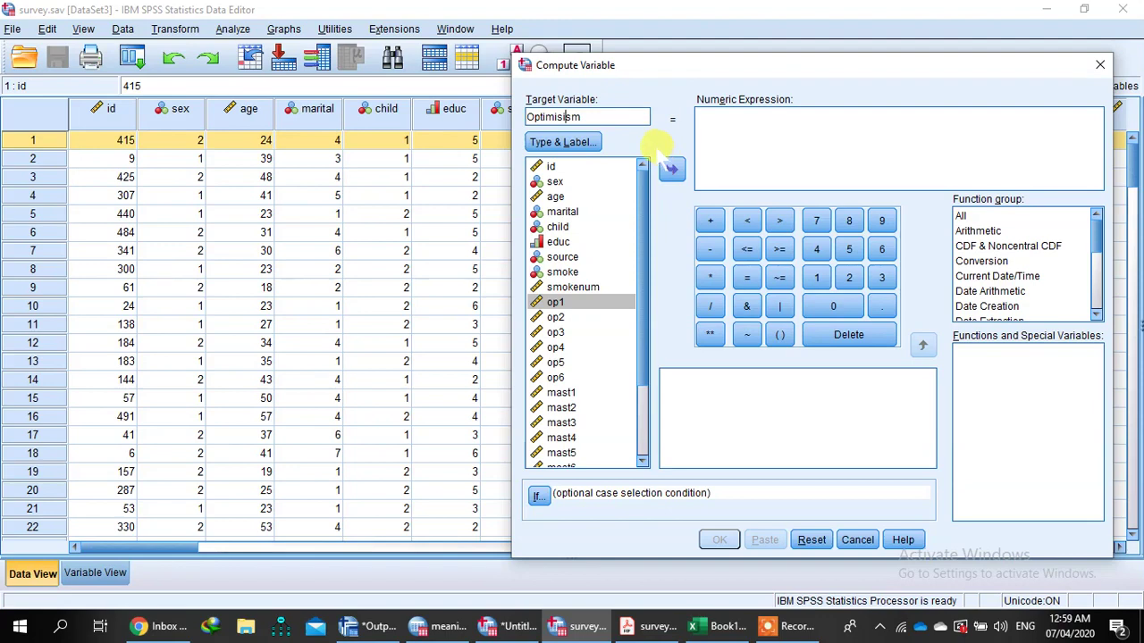
key(BackSpace)
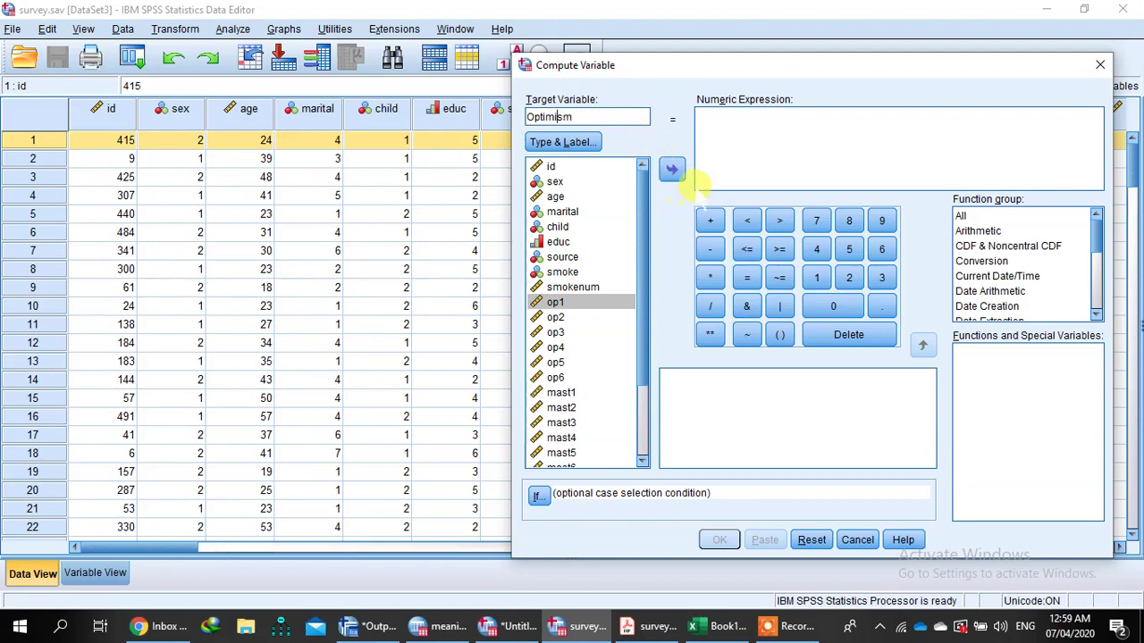
Begin the numeric expression with the first three optimism items as op1 + op2 + op3.
click(710, 125)
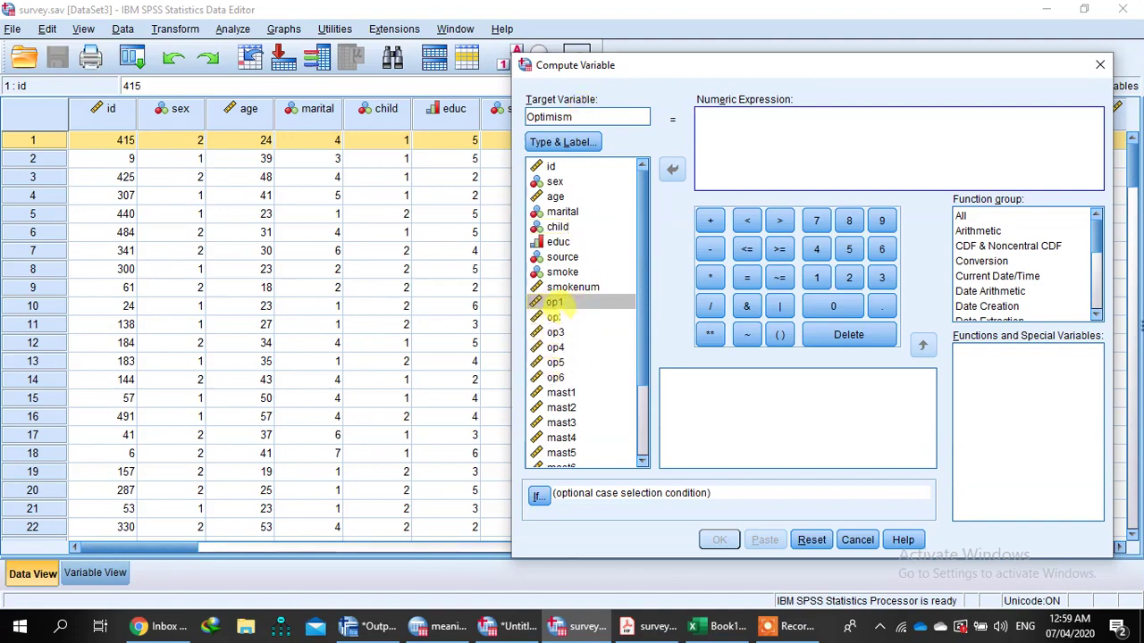
double_click(554, 304)
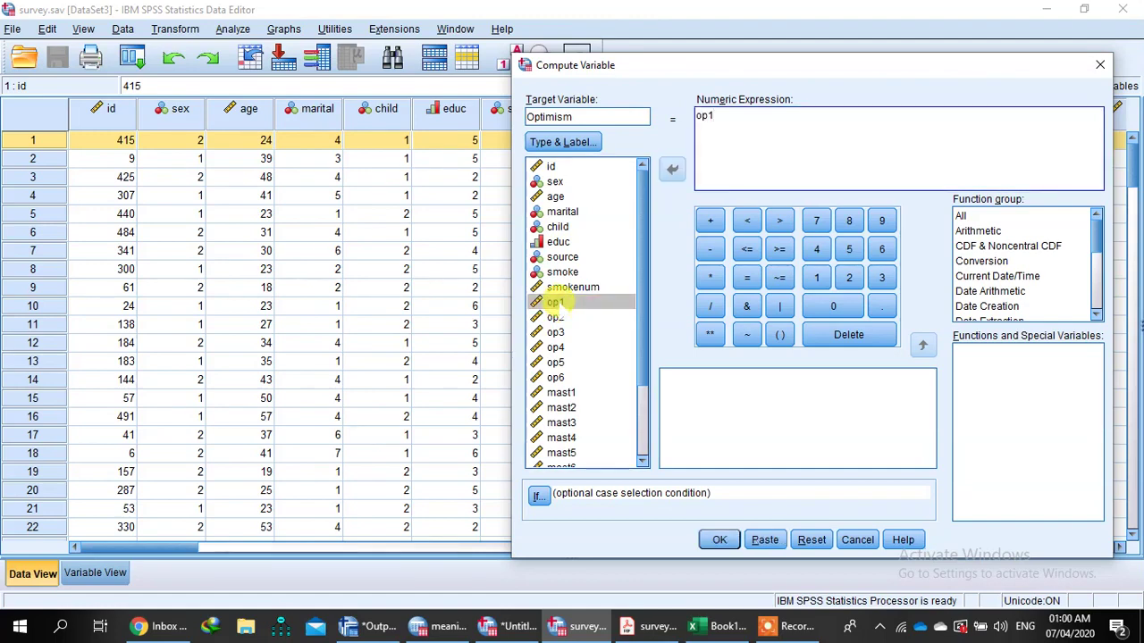
click(711, 219)
double_click(554, 319)
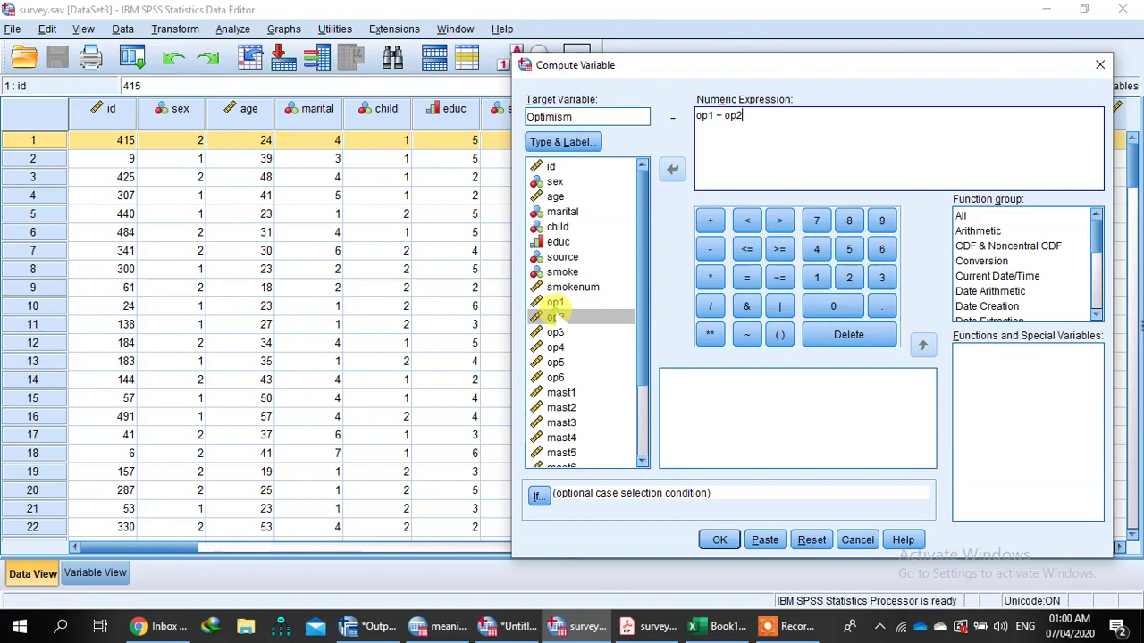
click(711, 220)
click(554, 333)
double_click(547, 333)
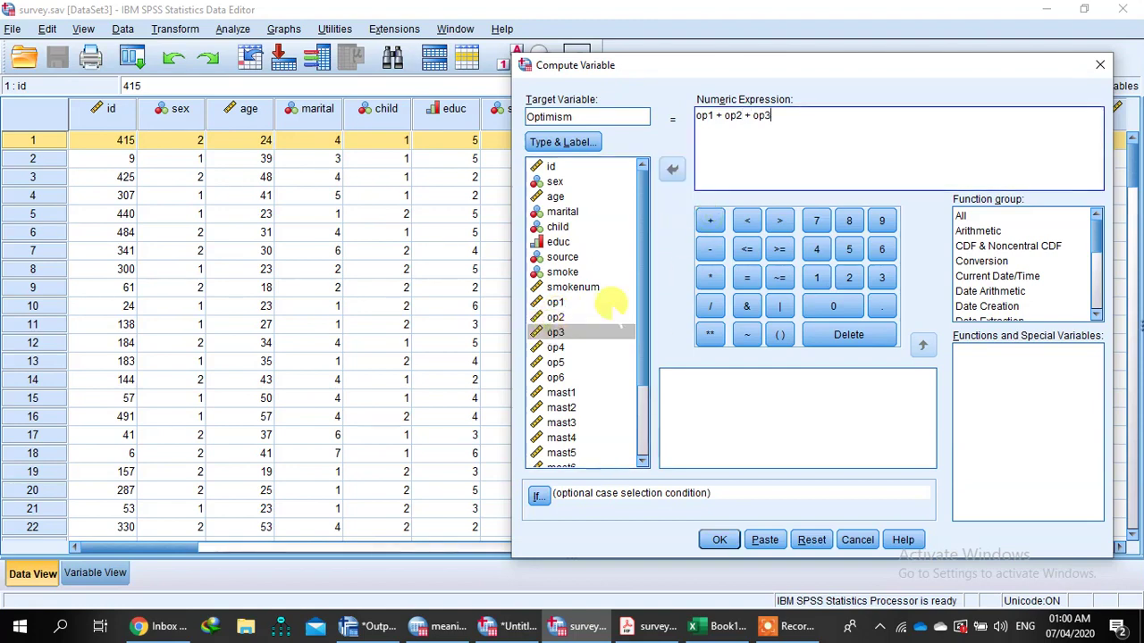
Extend the numeric expression with op4 and op5, so it reads op1 + op2 + op3 + op4 + op5.
click(710, 221)
click(561, 348)
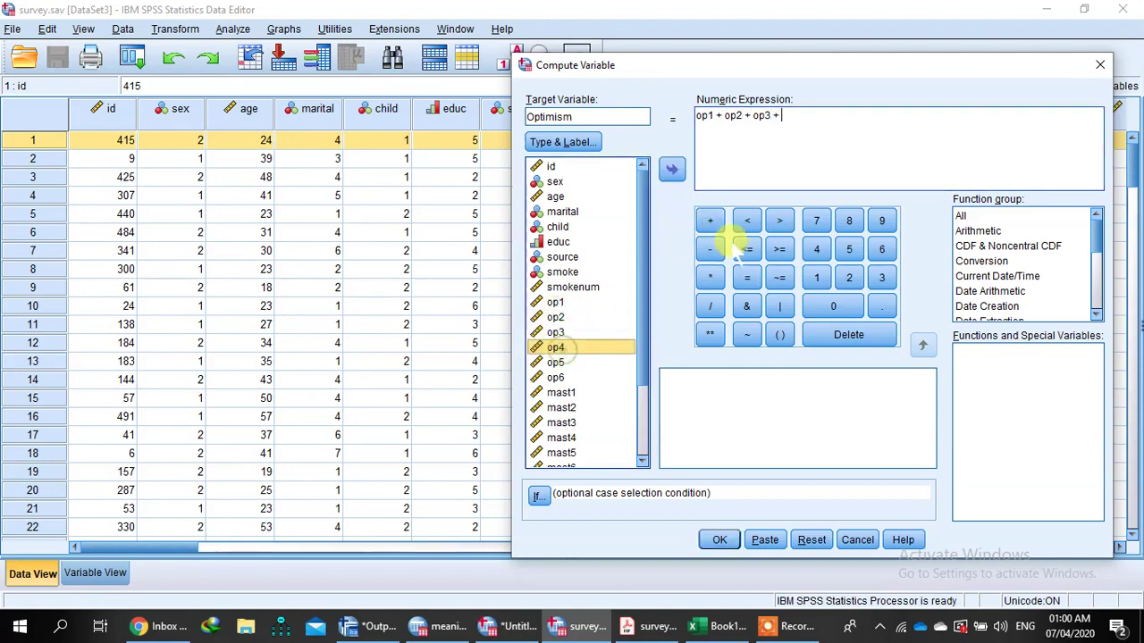
click(711, 221)
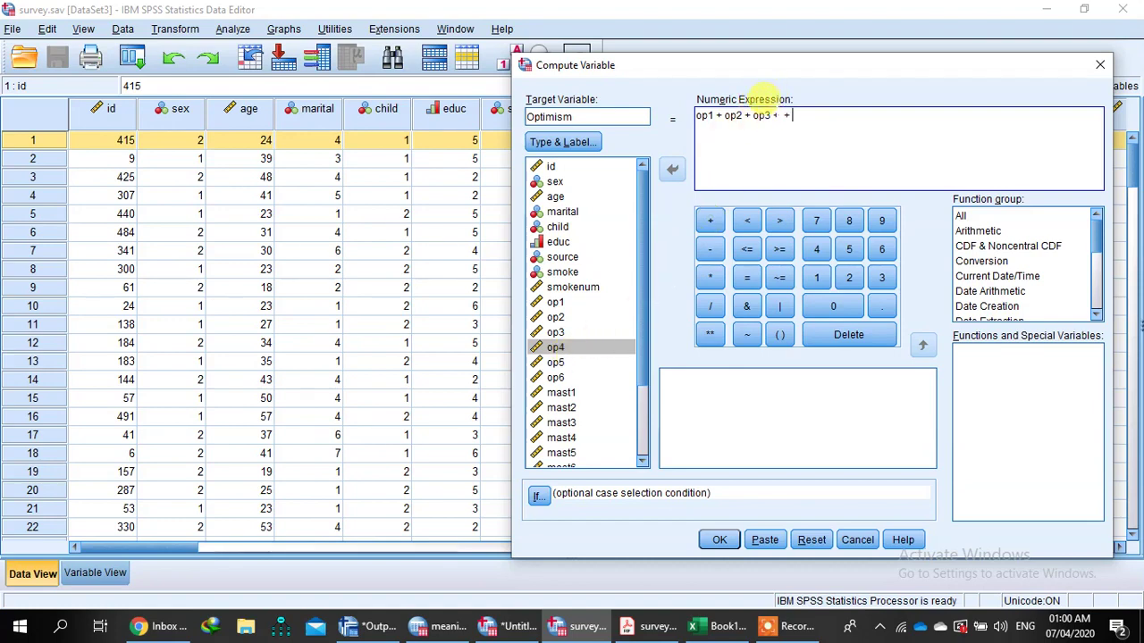
click(780, 115)
double_click(556, 347)
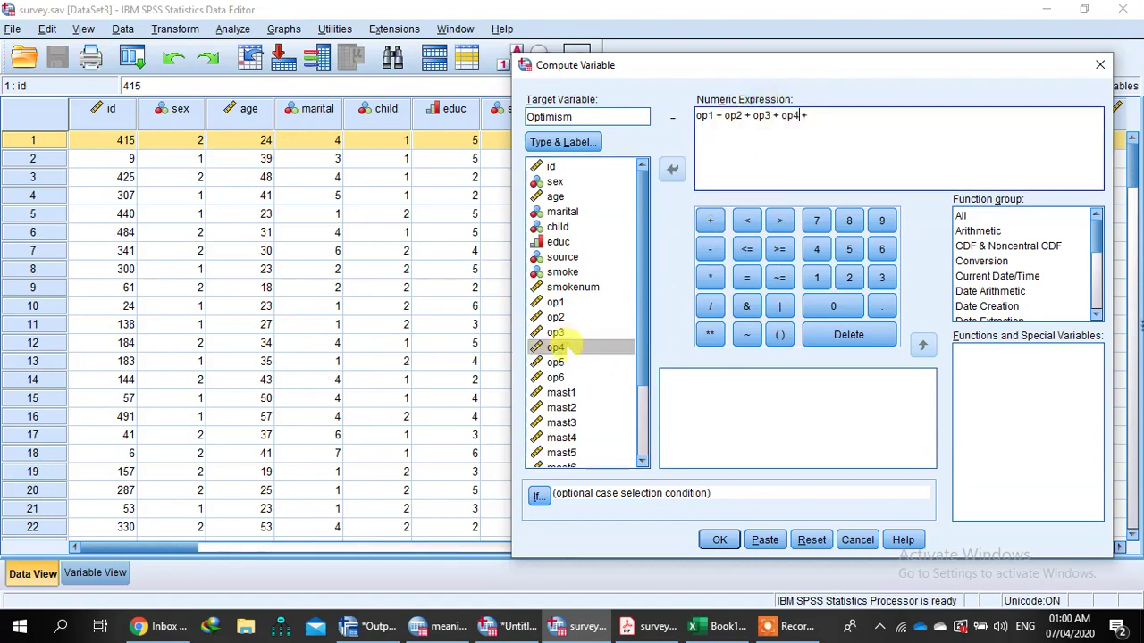
click(809, 116)
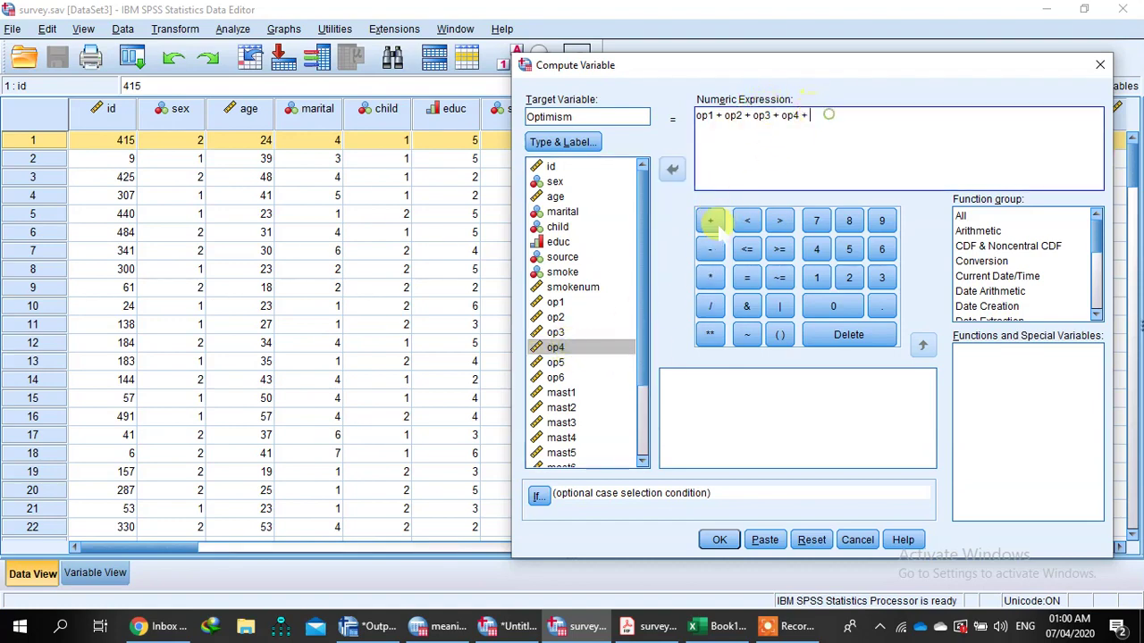
double_click(555, 362)
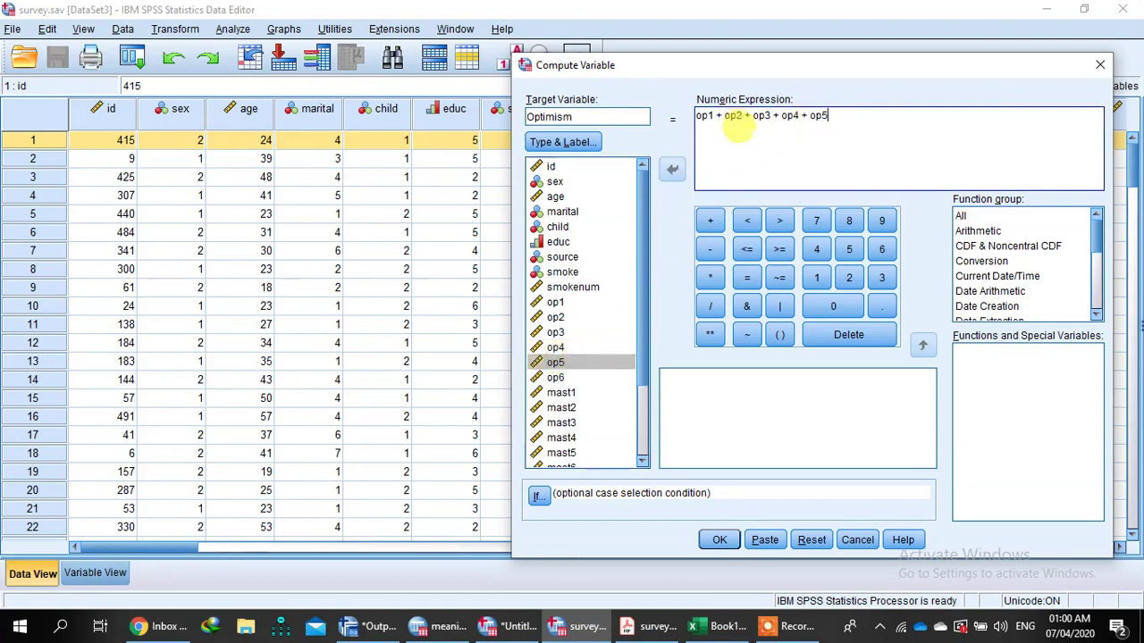
Remove op5 from the end of the expression, add it again from the variable list, and run the computation.
key(Delete)
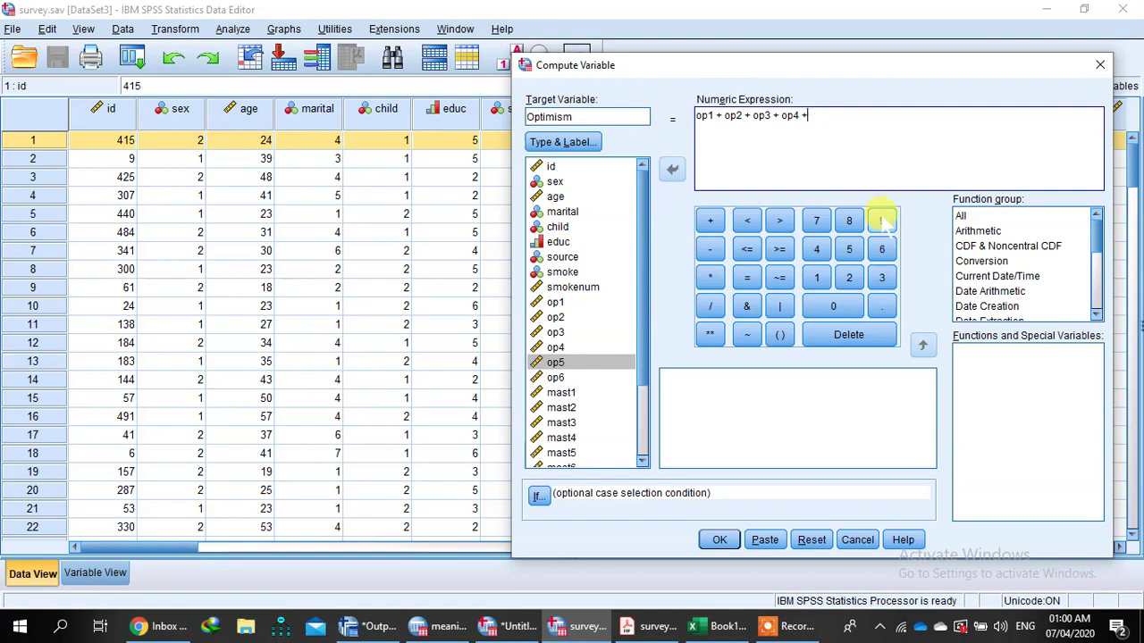
drag(554, 362, 786, 147)
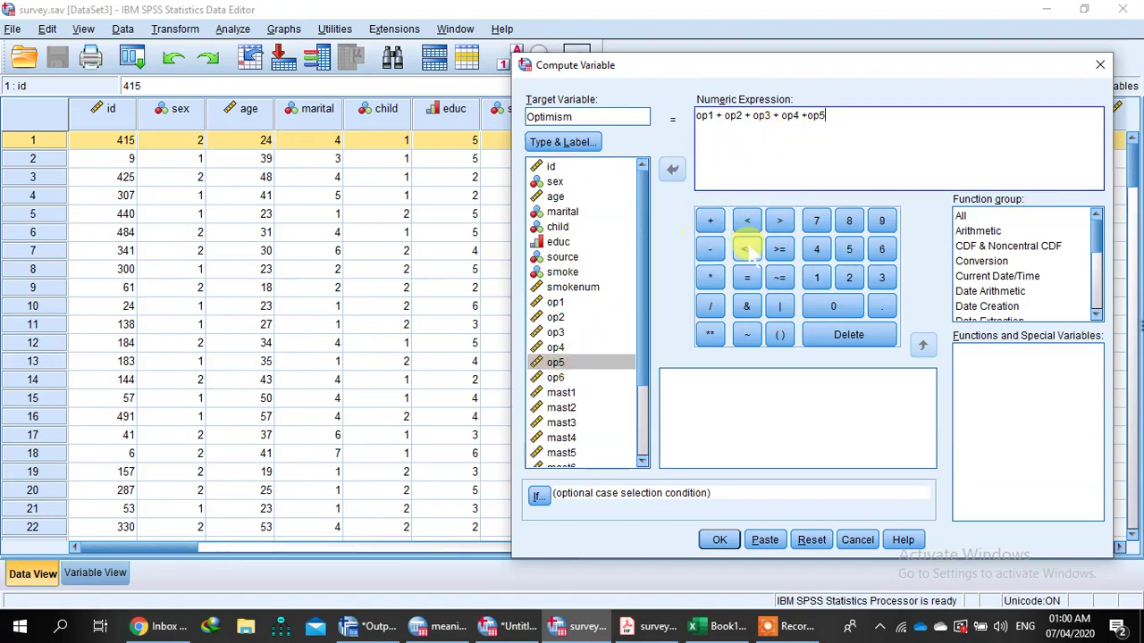
click(561, 362)
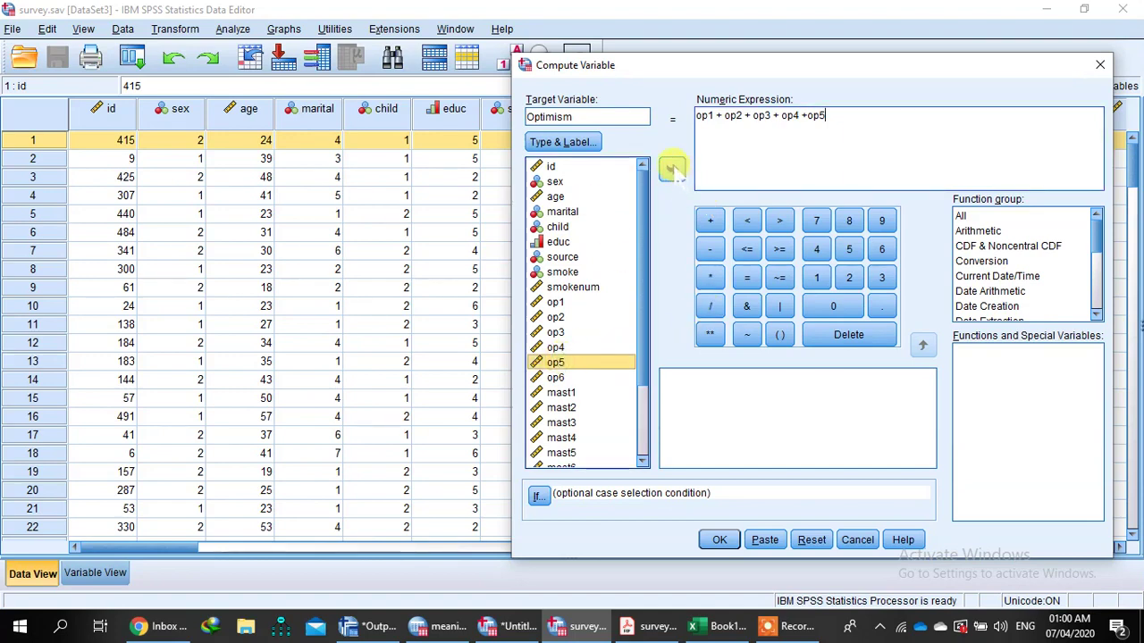
click(719, 540)
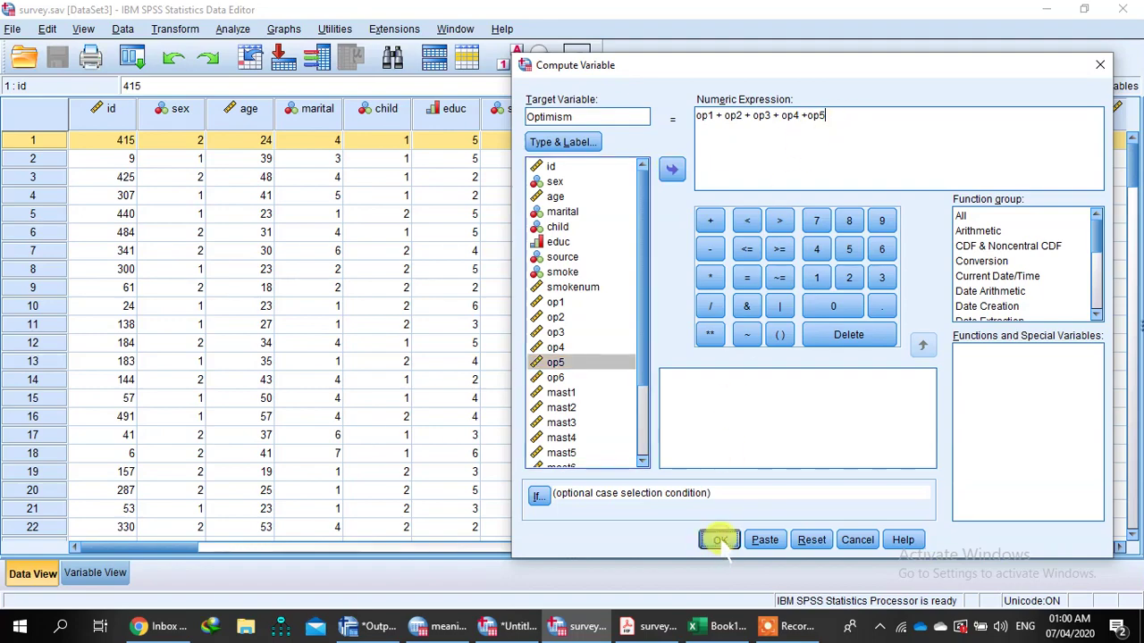
Check the new Optimism variable's definition and find its column of scores in the data.
click(89, 572)
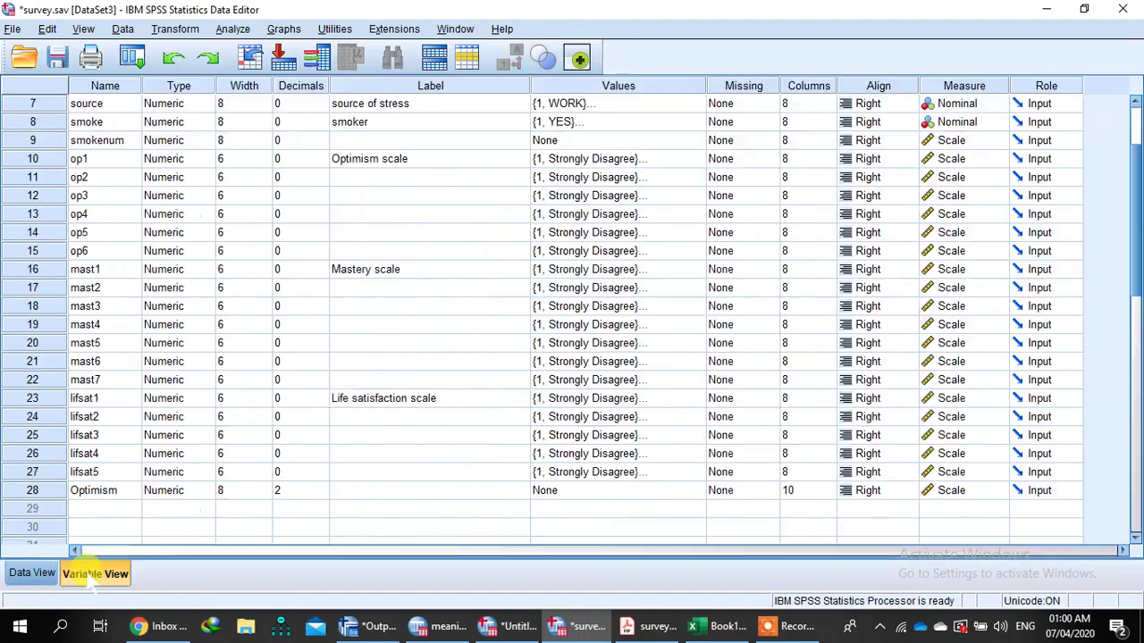
click(43, 494)
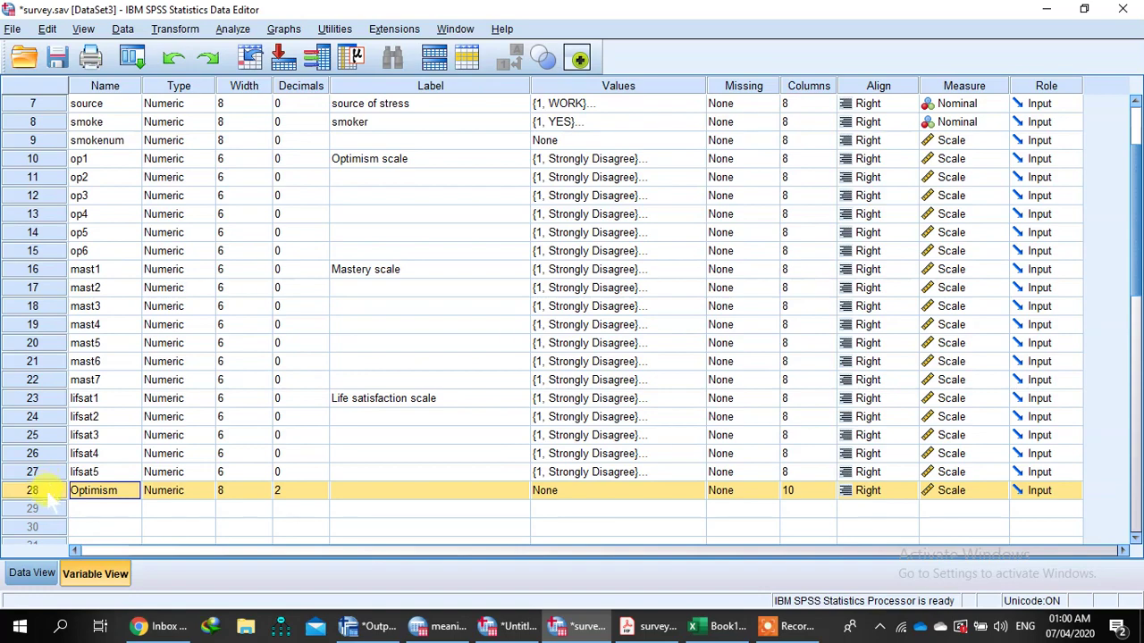
click(35, 571)
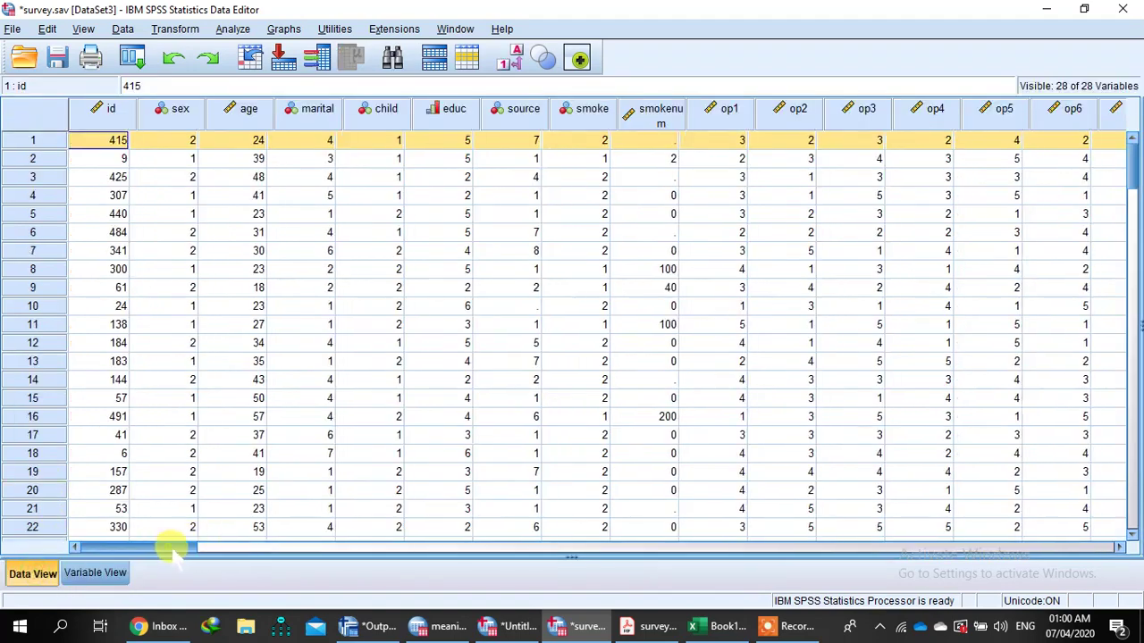
drag(170, 547, 343, 501)
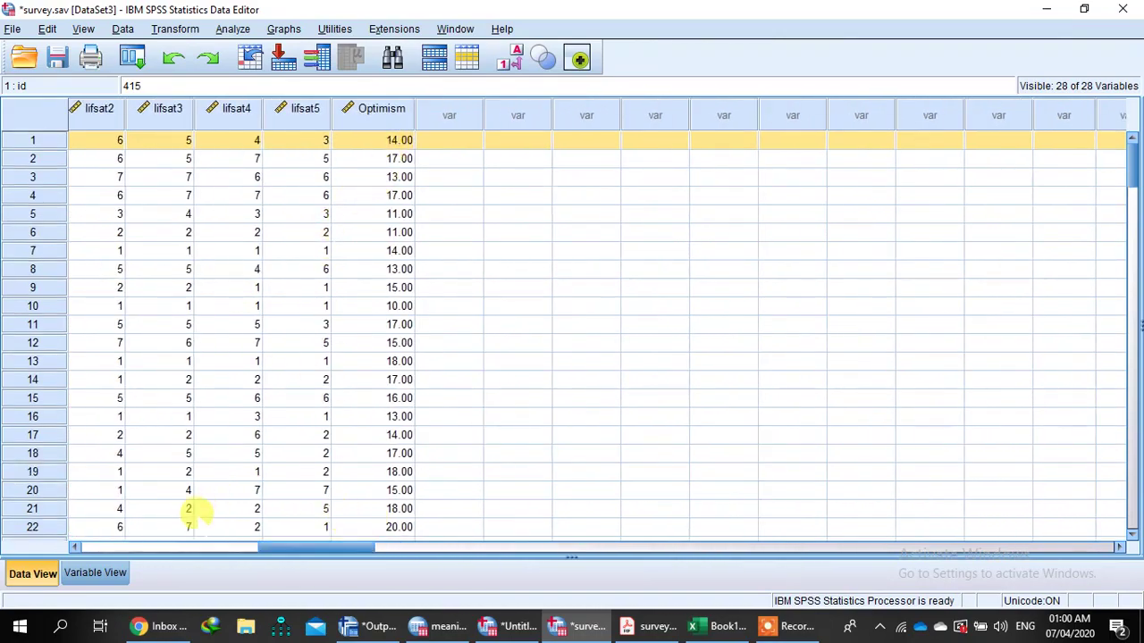
click(100, 572)
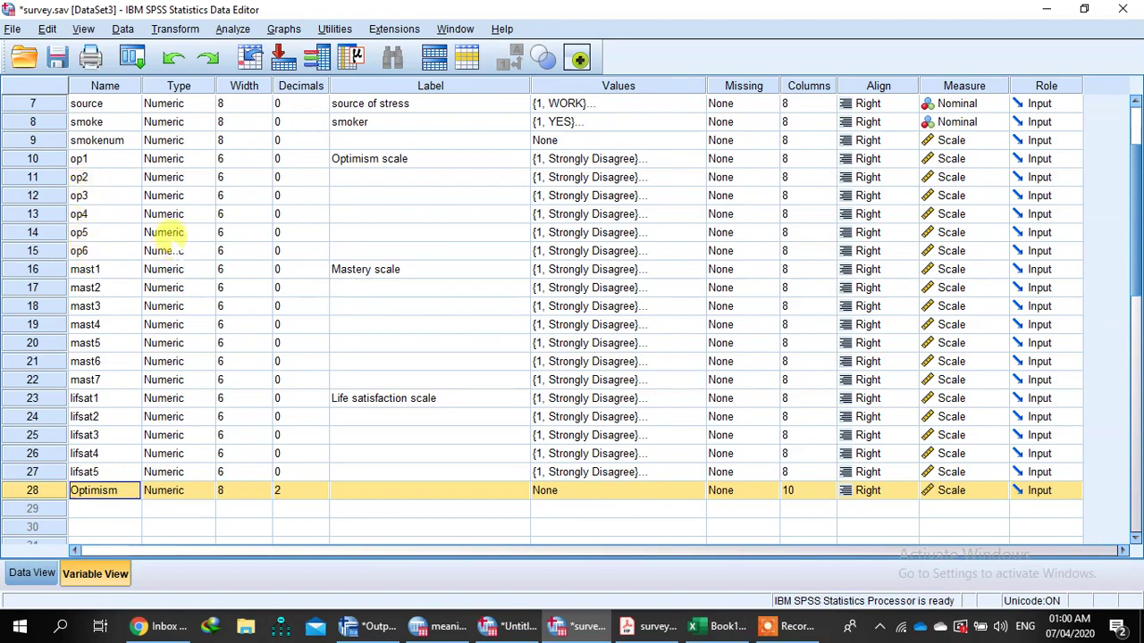
click(32, 574)
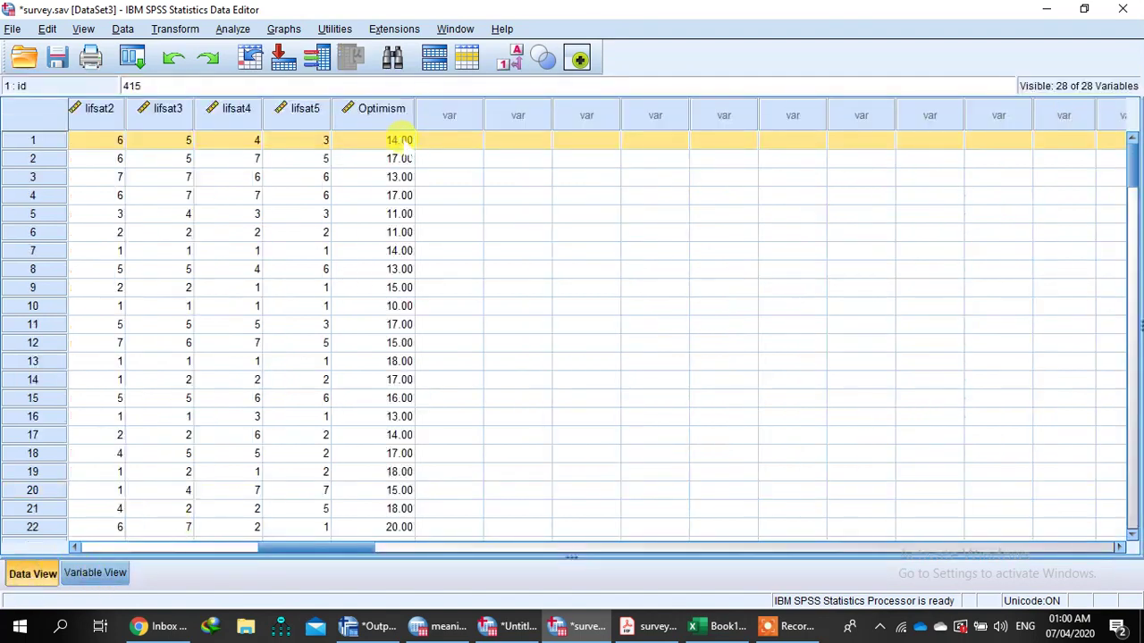
Examine the Optimism total scores case by case and further down the dataset.
click(399, 140)
click(399, 158)
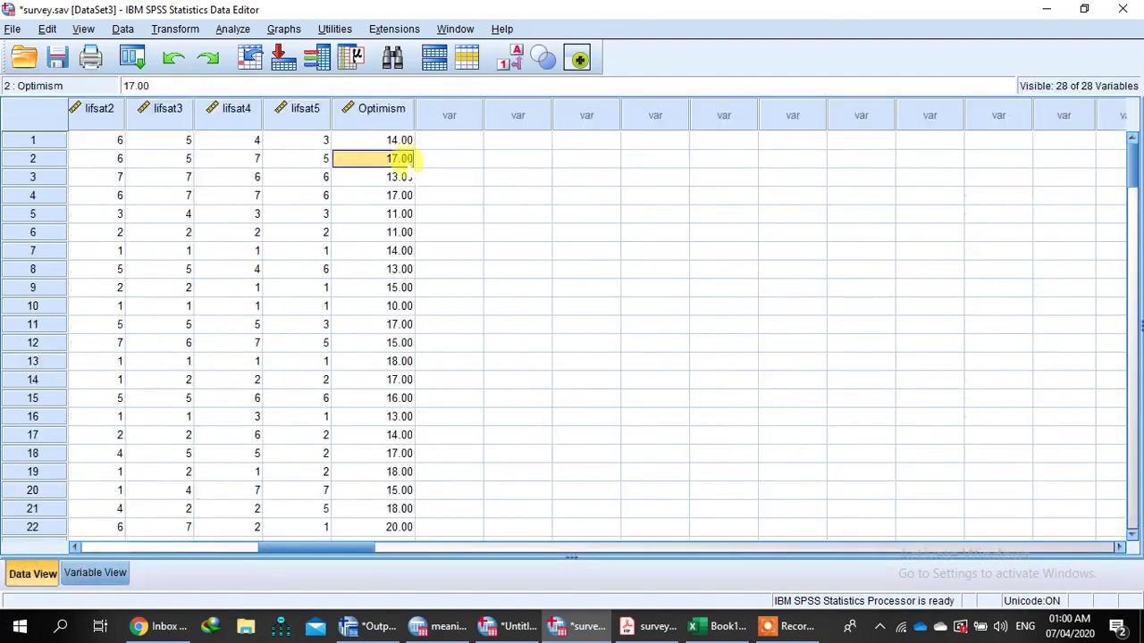
click(400, 177)
click(400, 195)
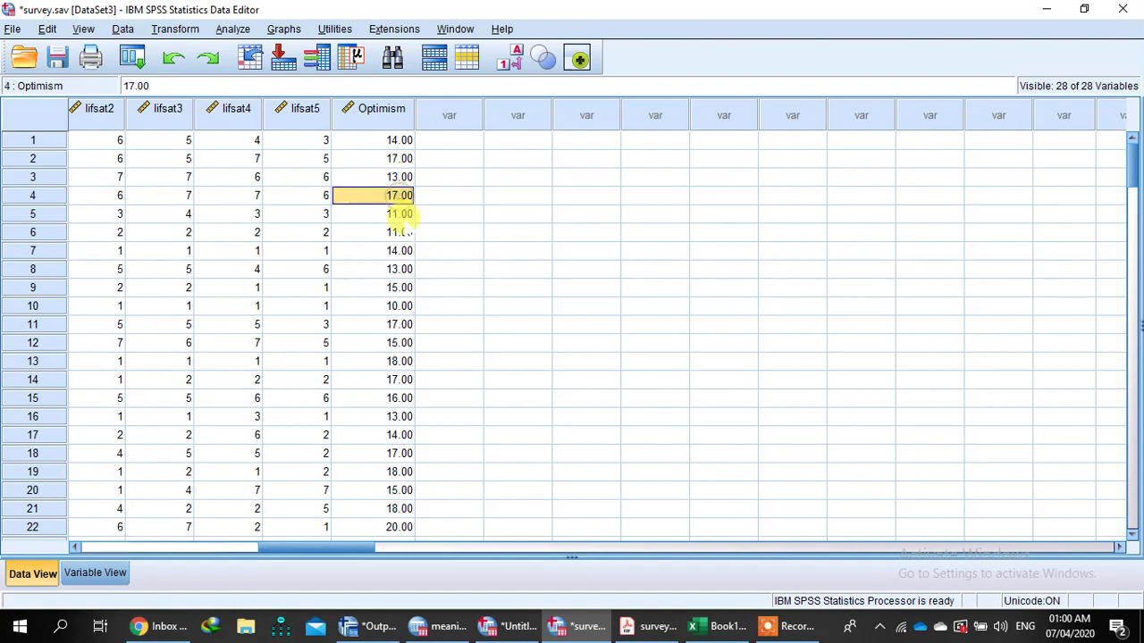
click(399, 213)
scroll(400, 248, down, 3)
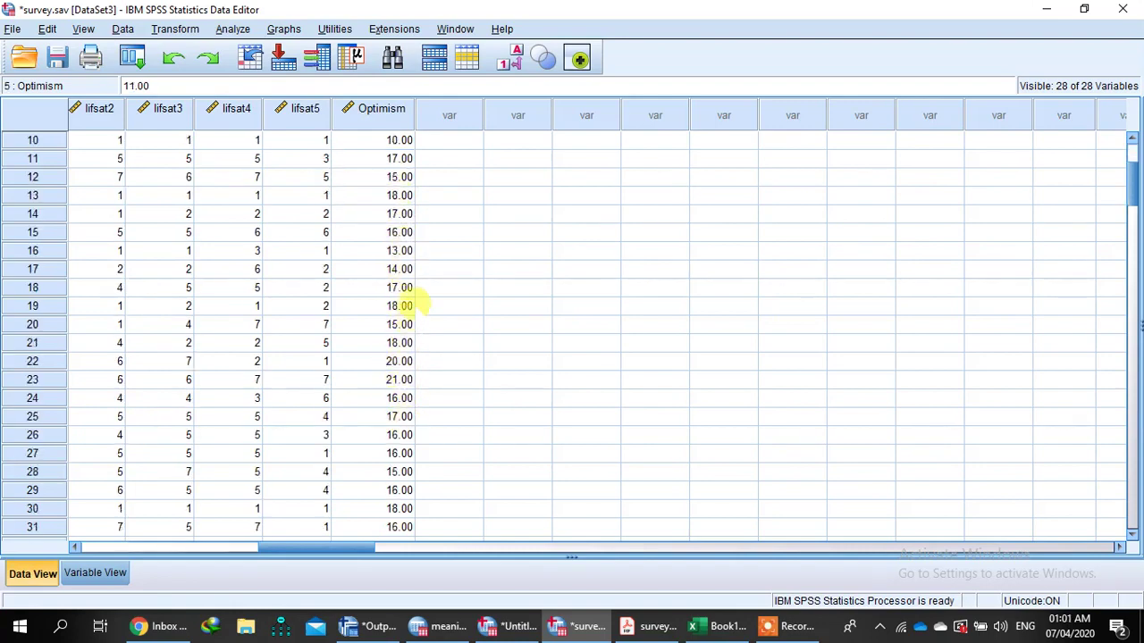
scroll(422, 301, down, 7)
scroll(422, 268, down, 14)
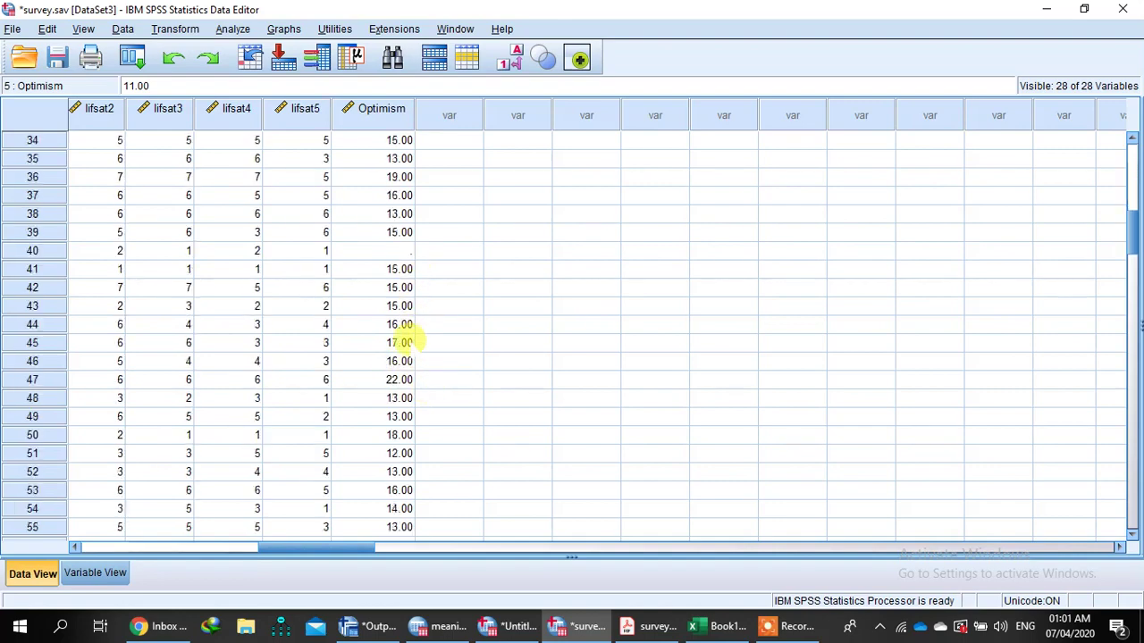
scroll(399, 353, down, 20)
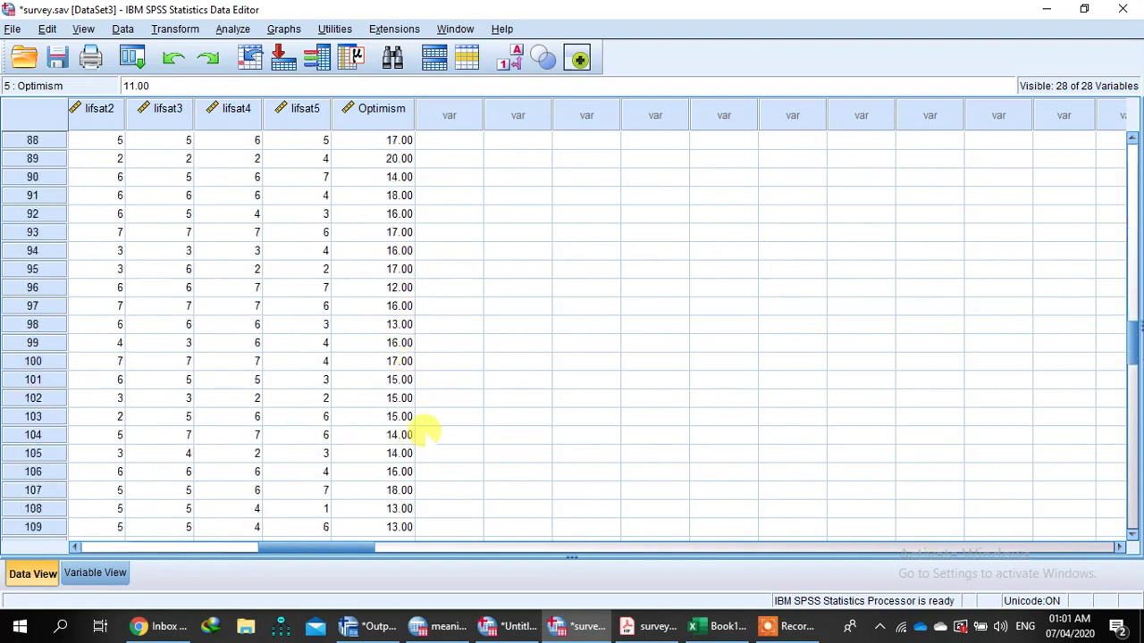
scroll(393, 379, up, 20)
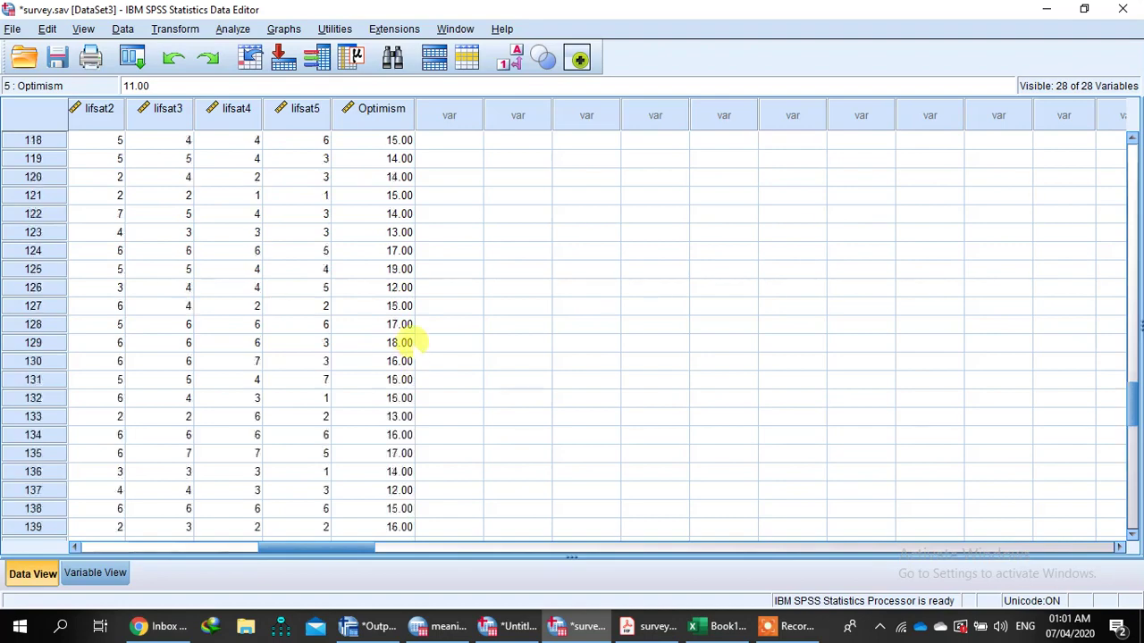
scroll(419, 333, up, 8)
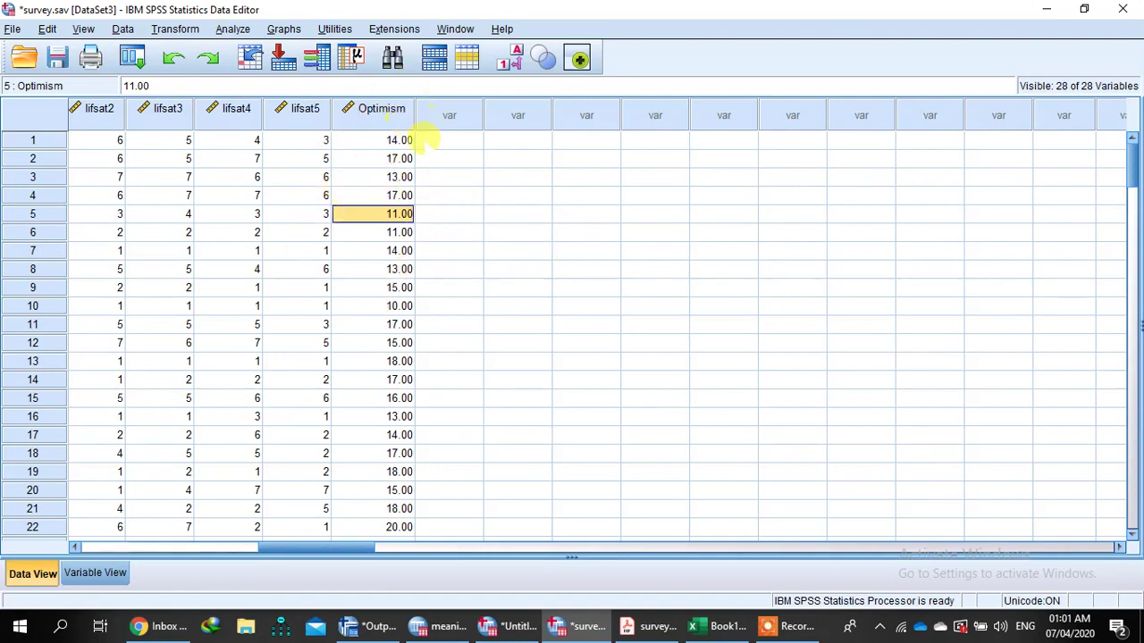
Reopen Compute Variable, clear the previous Optimism settings, and name the new target variable Mastery.
click(95, 572)
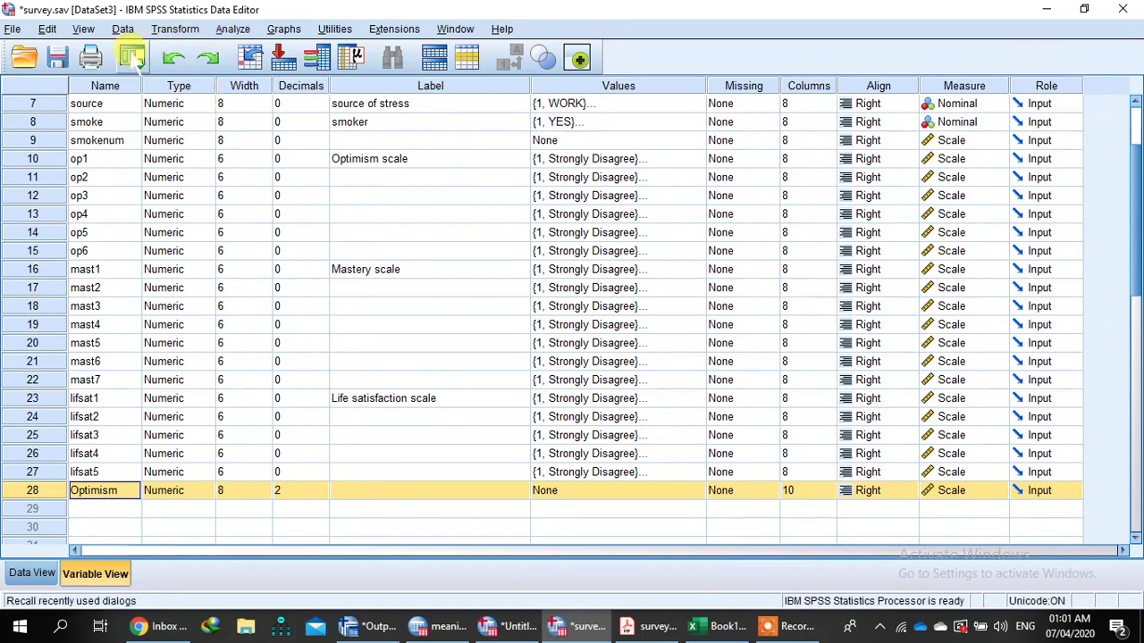
click(132, 57)
click(169, 85)
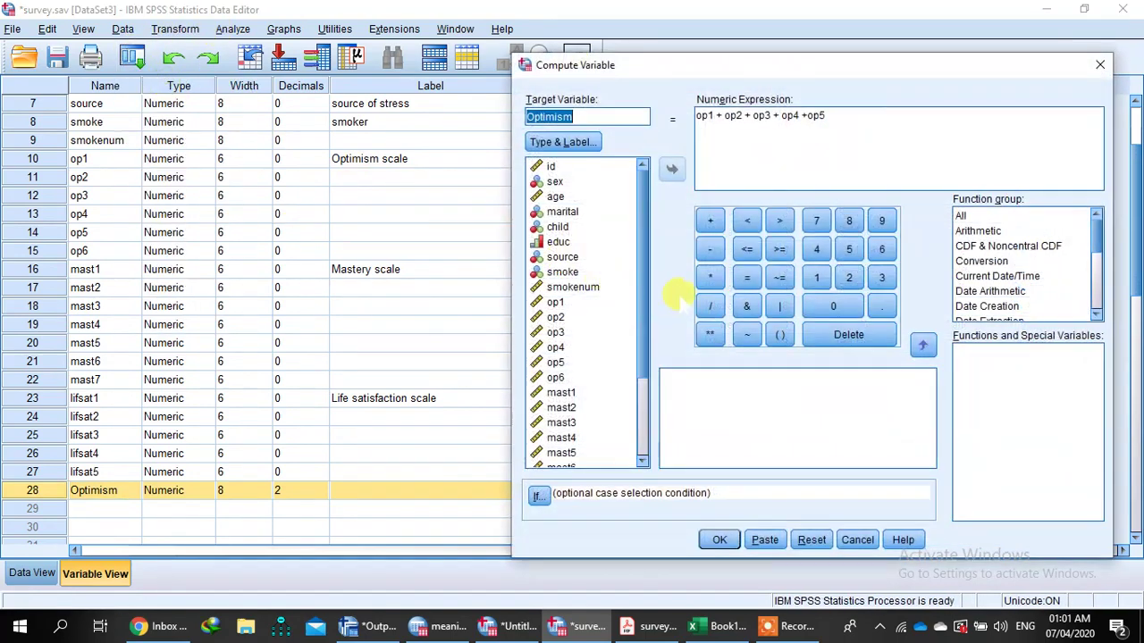
click(840, 113)
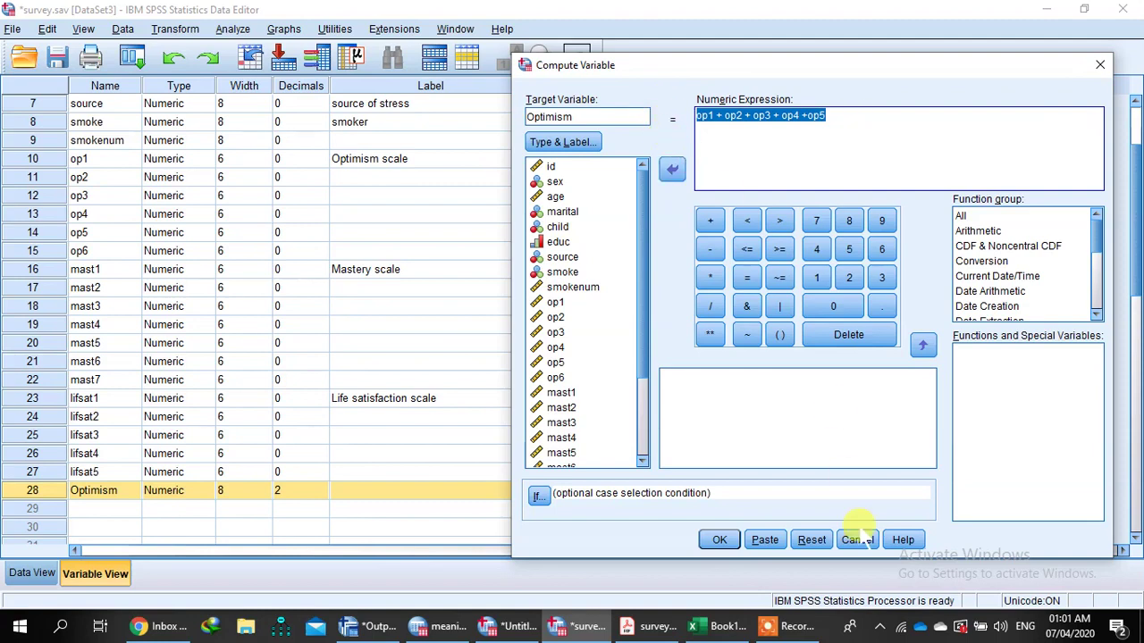
click(809, 540)
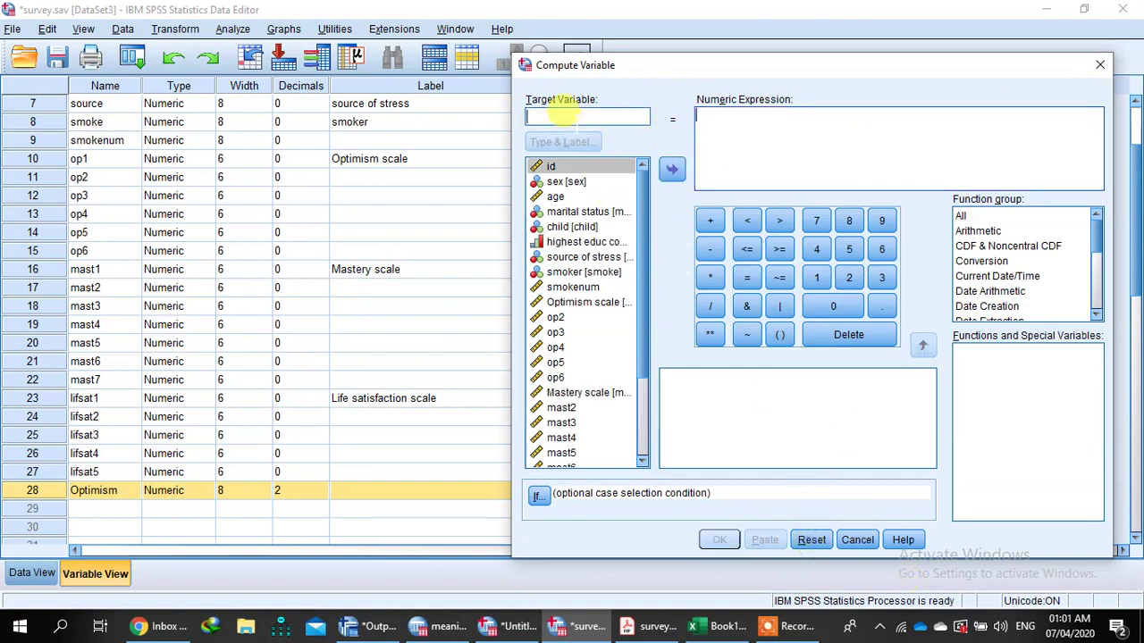
text(Mastery)
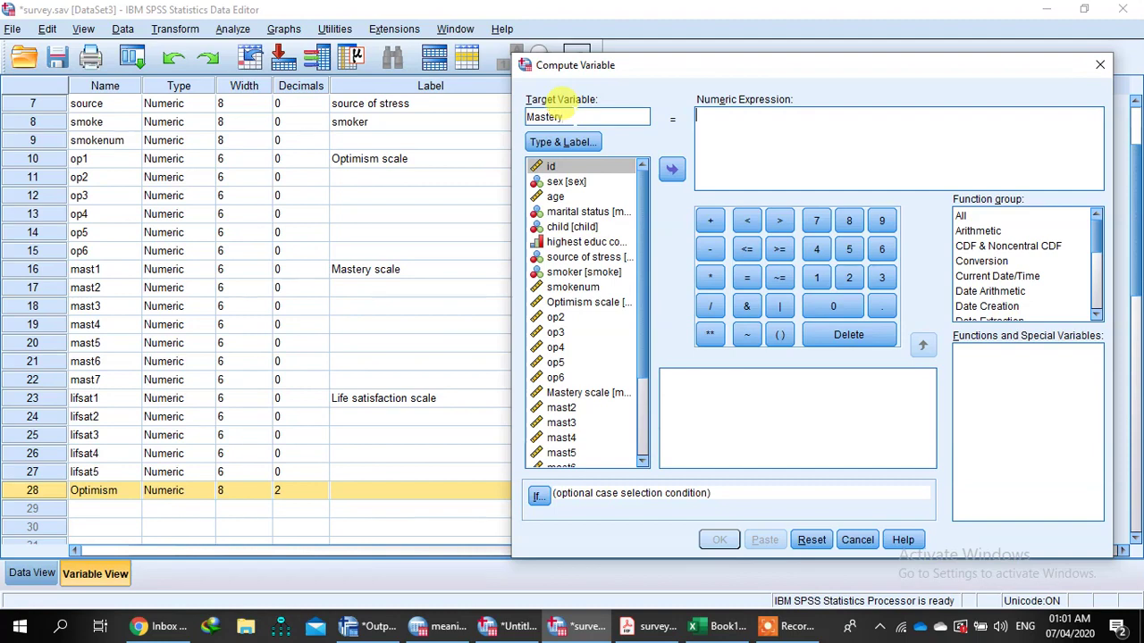
Show variable names instead of labels in the Compute Variable source list and bring the mastery items into view.
click(715, 115)
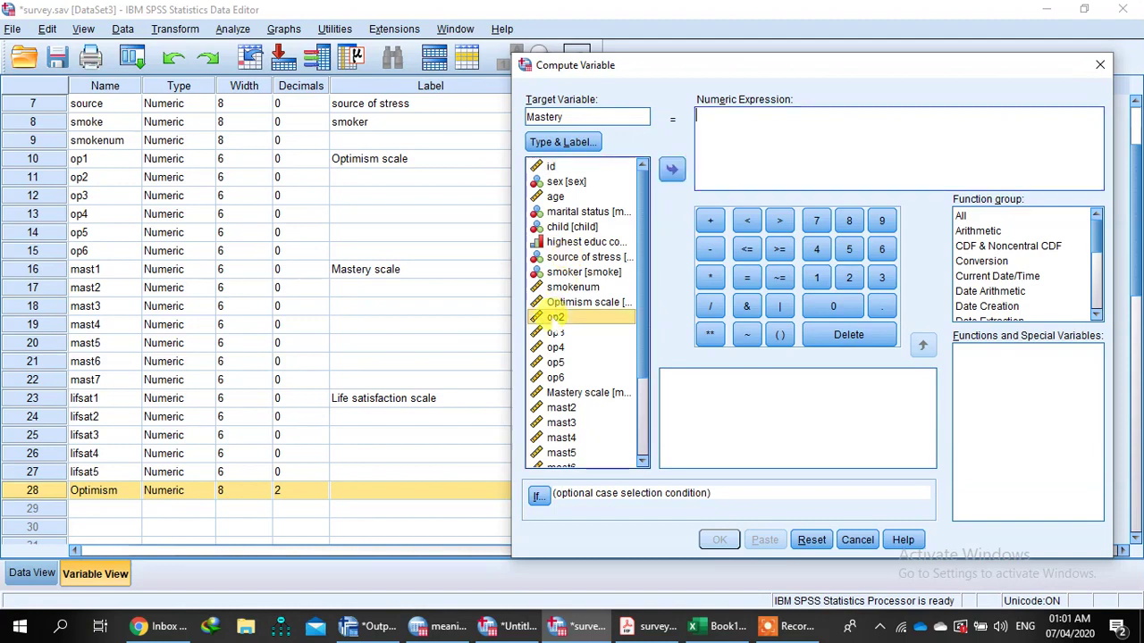
right_click(550, 319)
click(589, 339)
scroll(587, 383, down, 1)
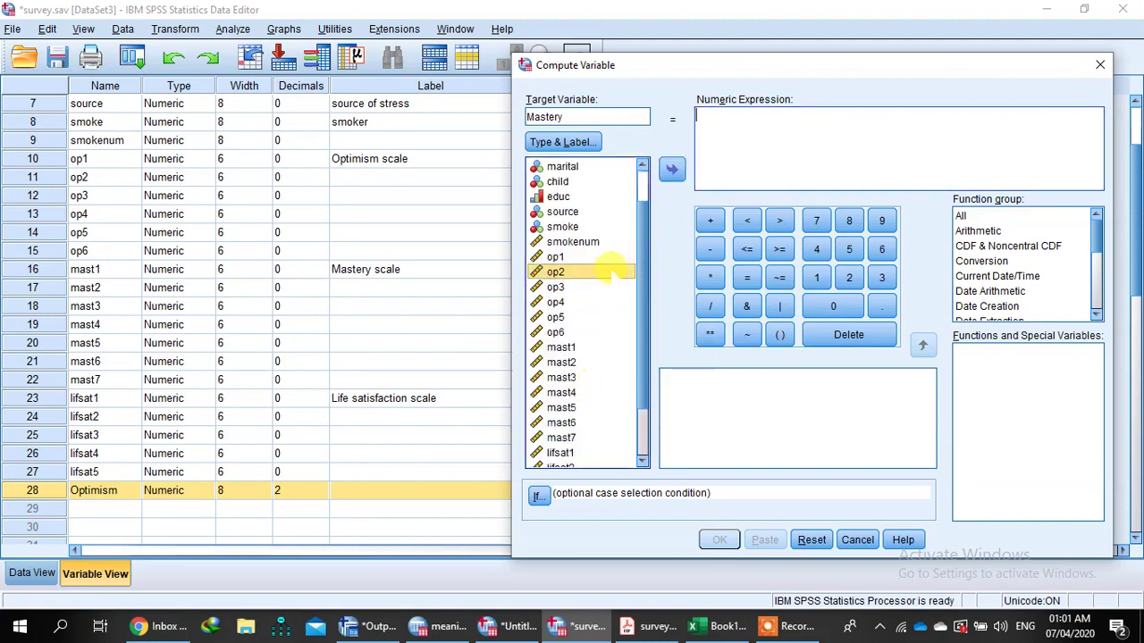
scroll(586, 343, down, 1)
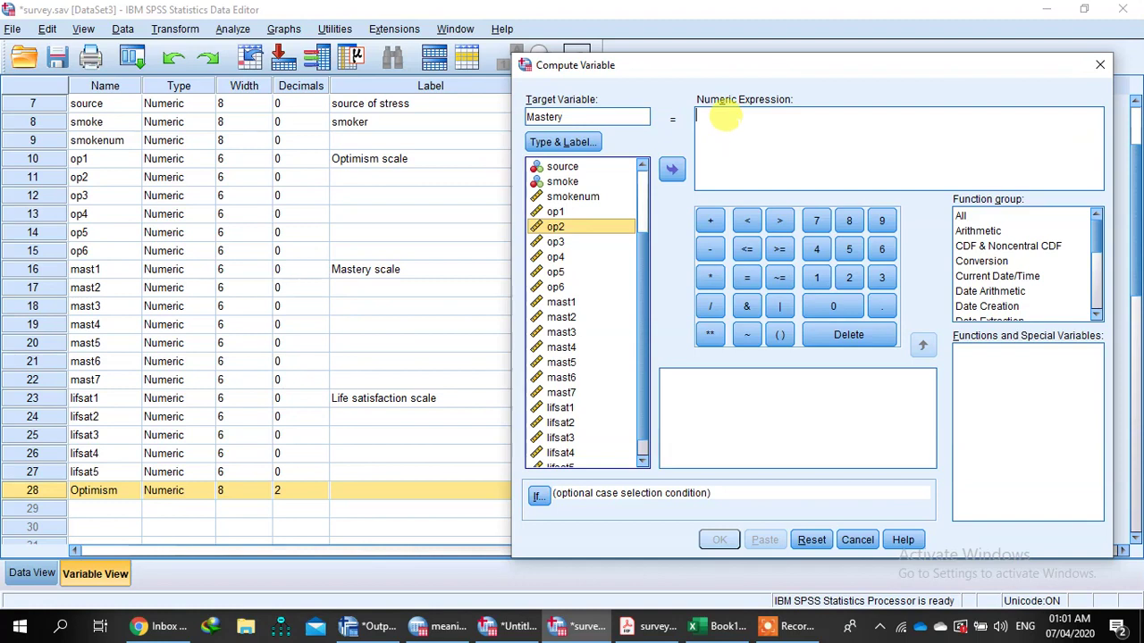
Enter the numeric expression sum (mast1 to mast7) for Mastery and run the computation.
click(735, 128)
text(sum ()
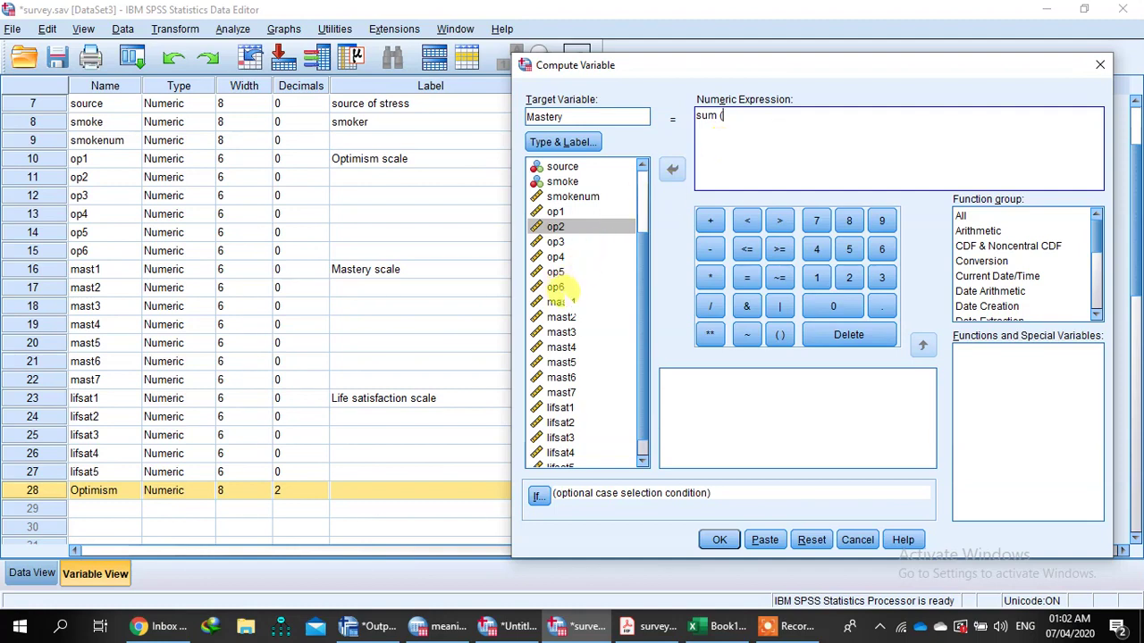
double_click(599, 303)
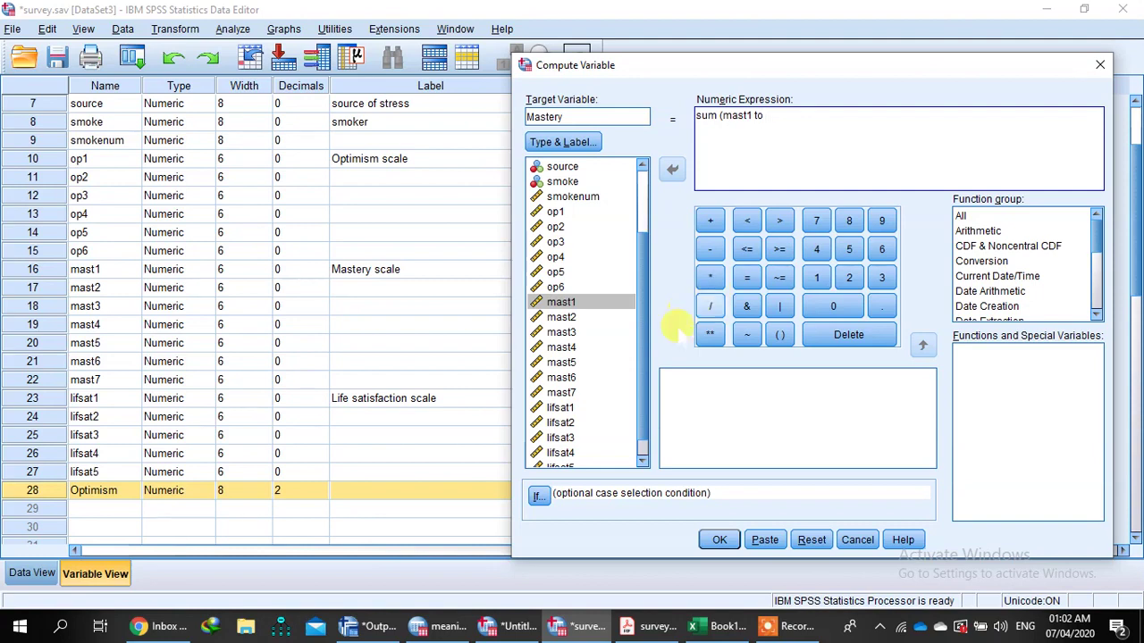
double_click(561, 392)
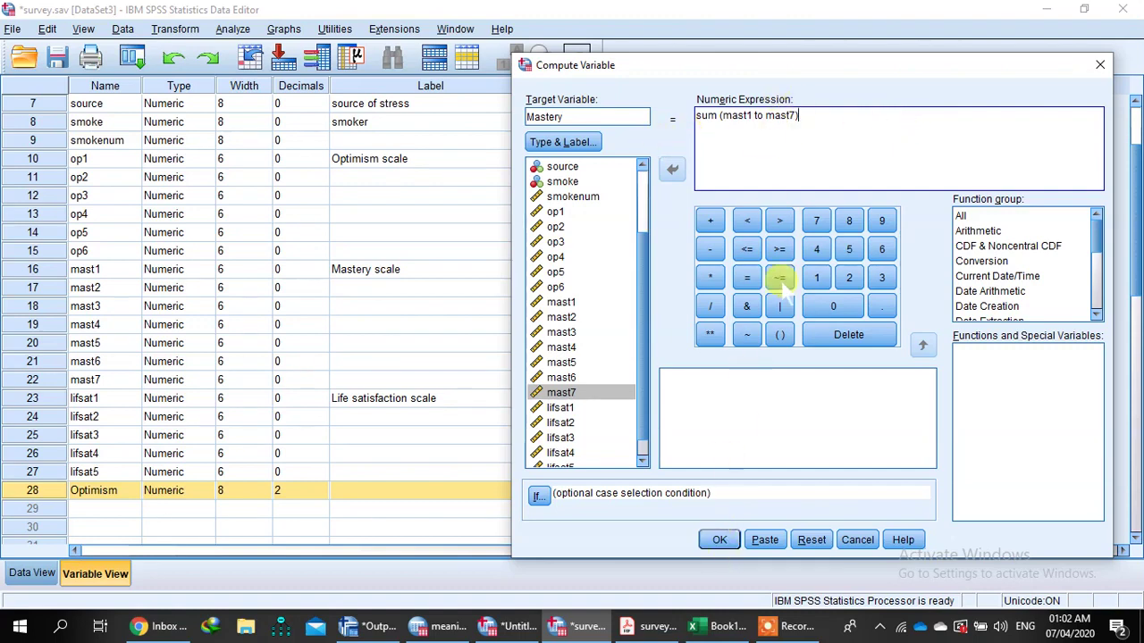
double_click(841, 124)
triple_click(841, 125)
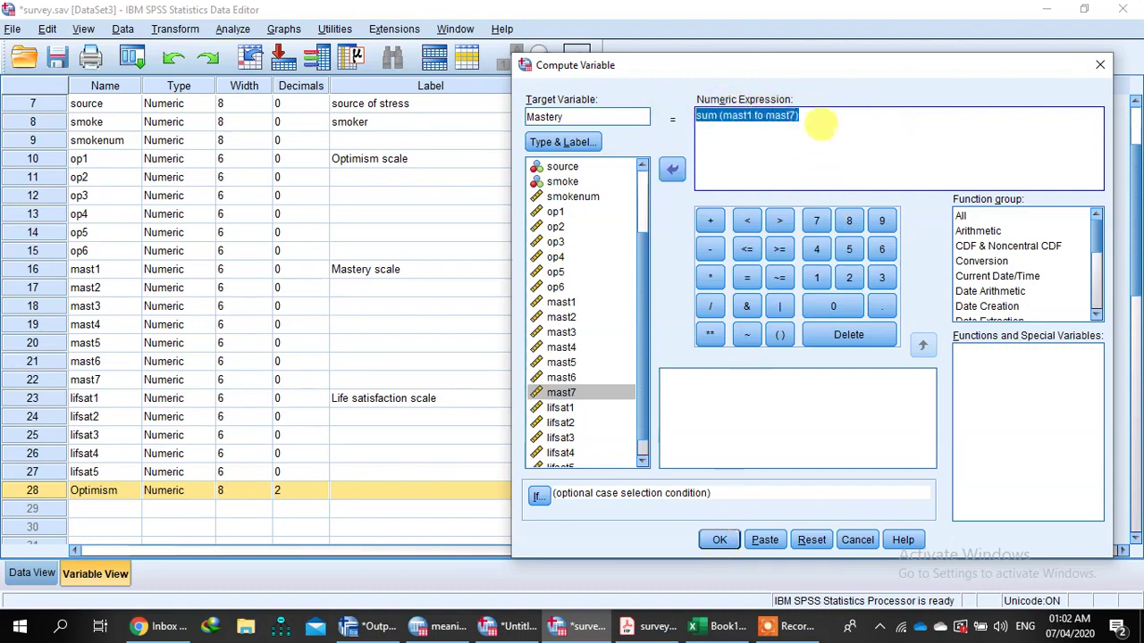
click(835, 136)
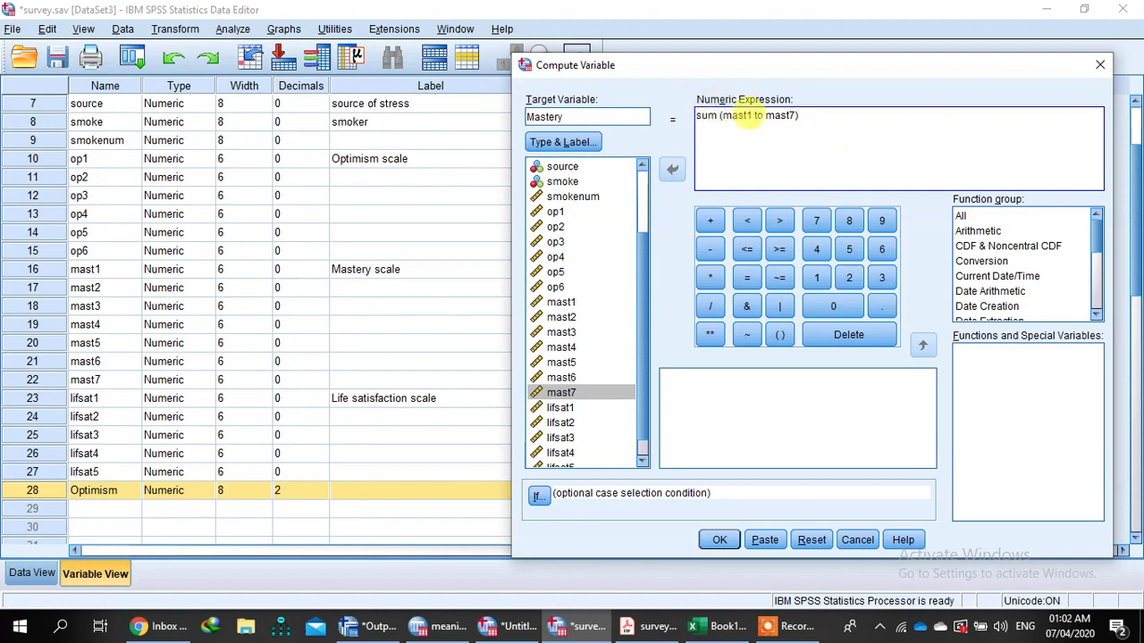
drag(719, 116, 749, 115)
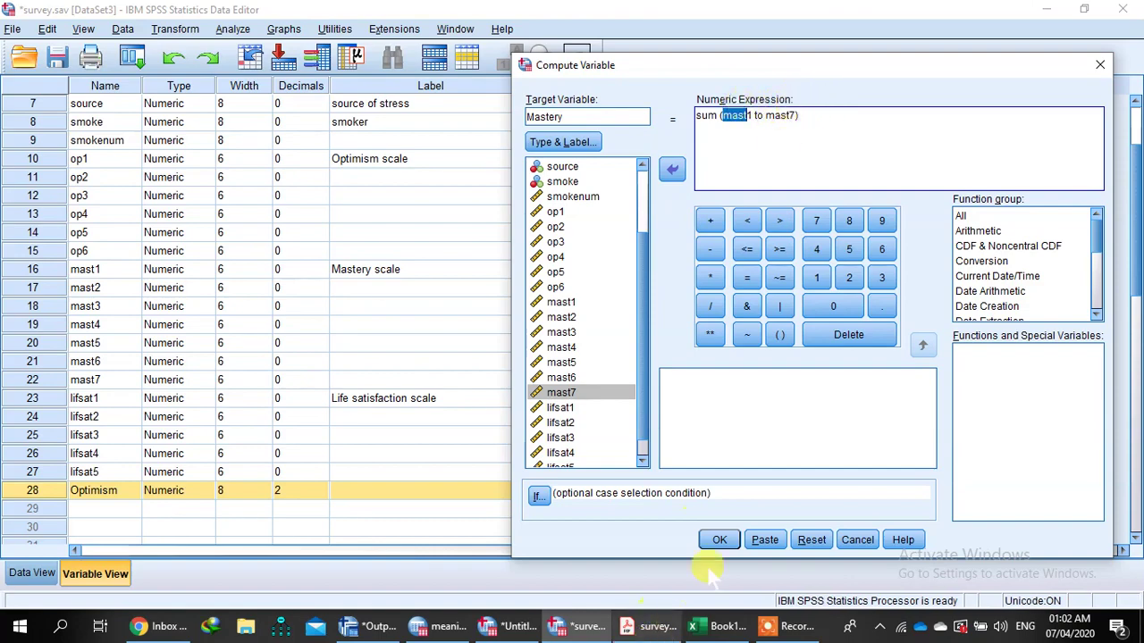
click(720, 539)
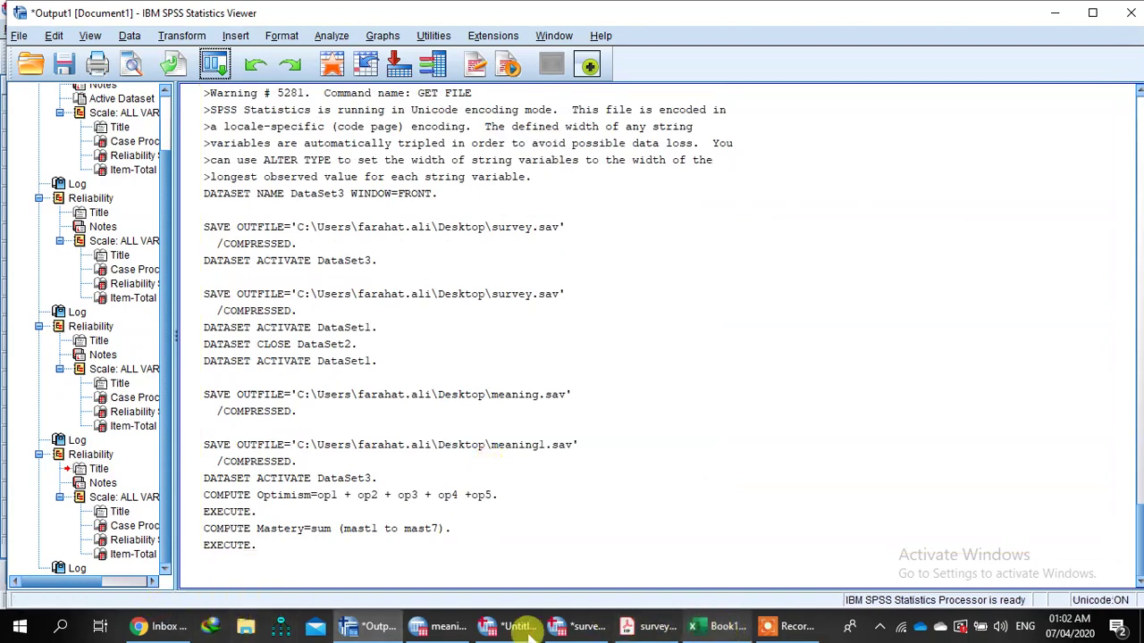
Return to the survey data and examine the new Mastery variable's definition and scores.
click(585, 631)
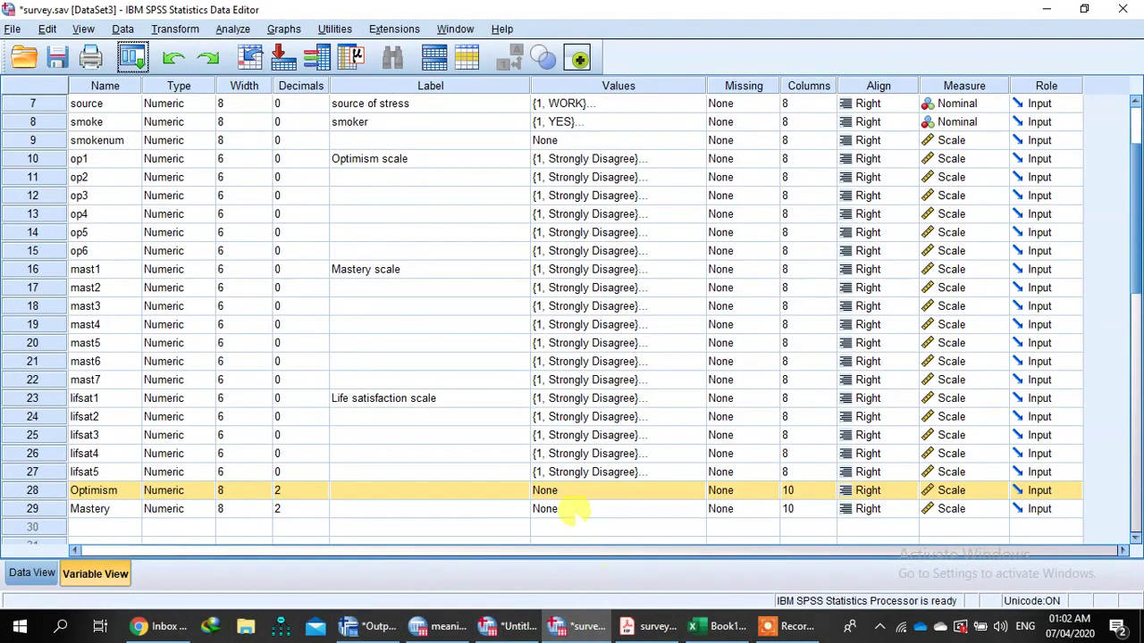
click(34, 508)
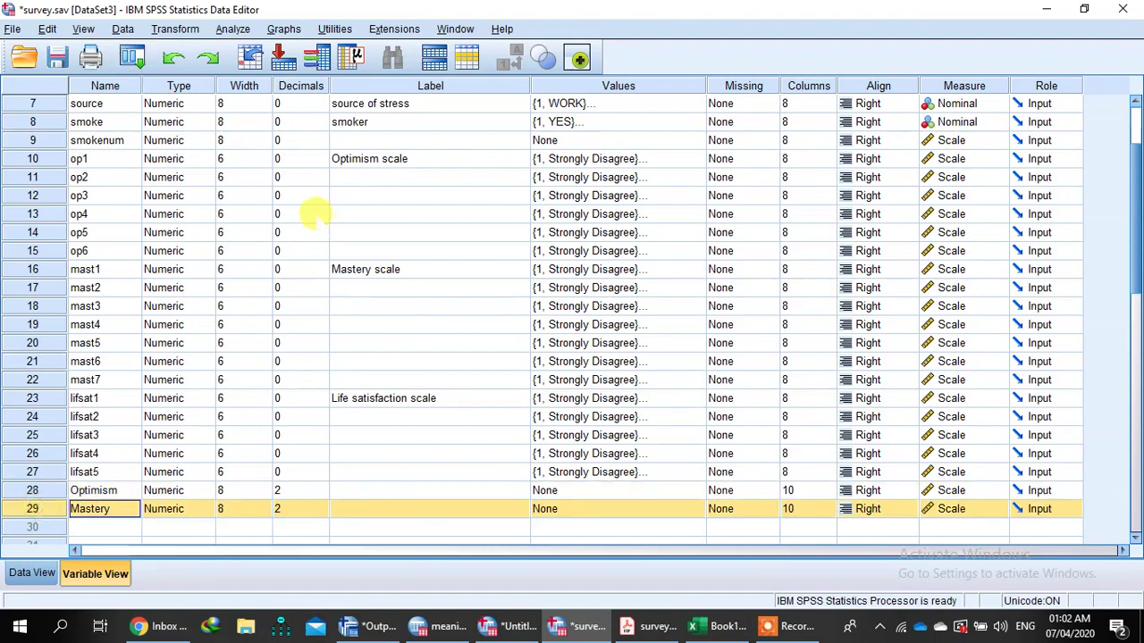
click(32, 573)
drag(474, 140, 429, 598)
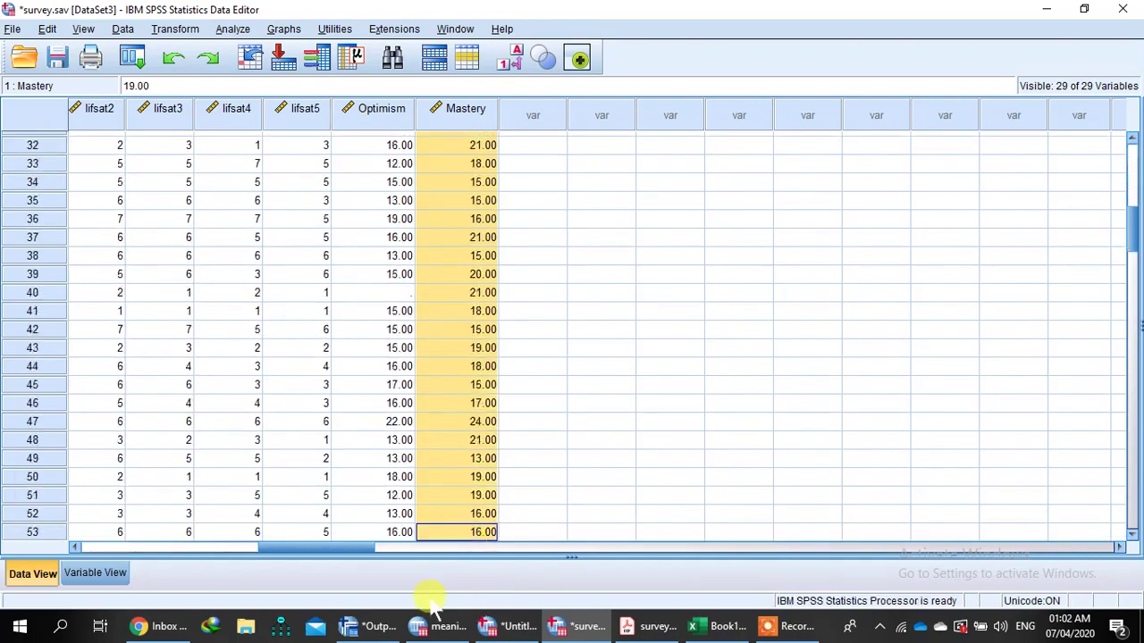
Close the output viewer without saving its contents.
click(366, 626)
click(1127, 13)
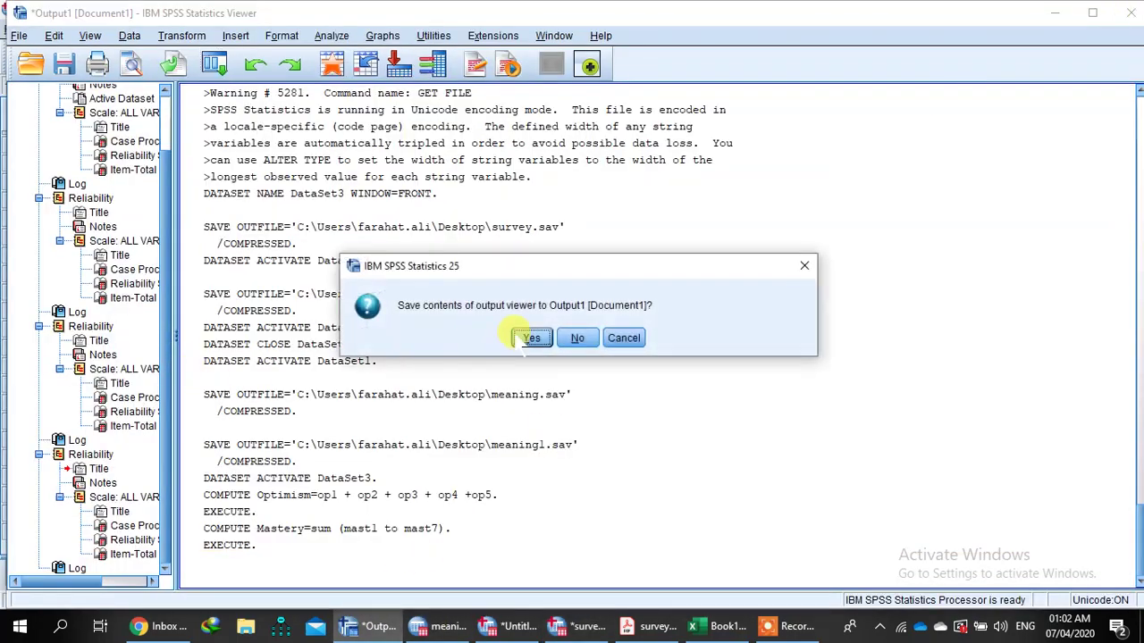
click(577, 336)
From the survey's variable definitions, start a new Compute Variable and set the target variable to Life_Satisfaction.
scroll(447, 331, up, 10)
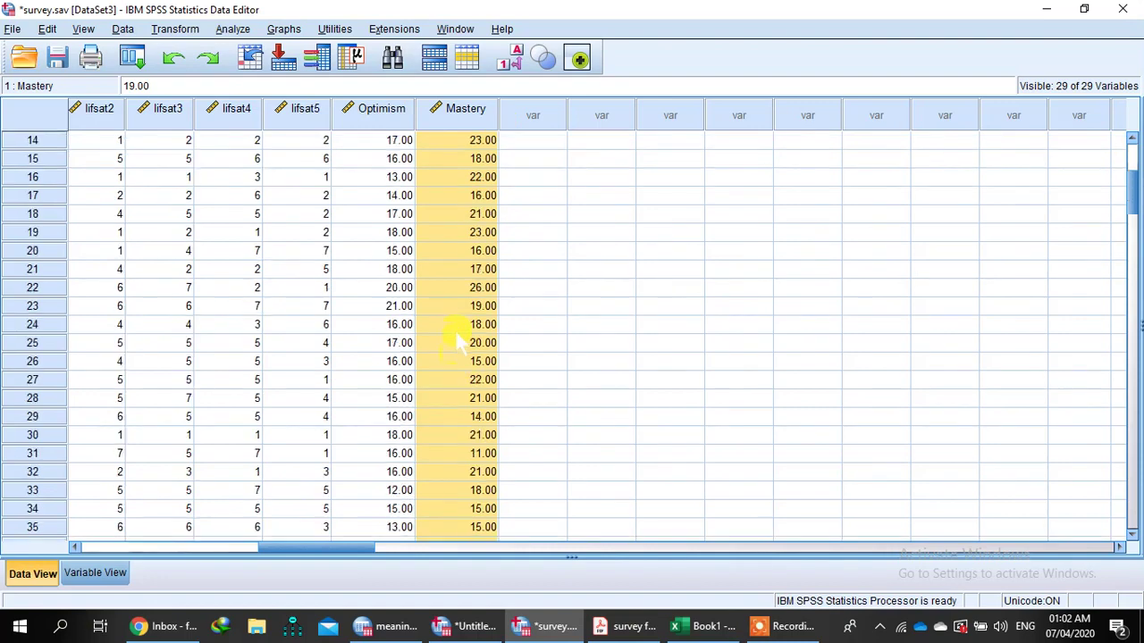
click(95, 573)
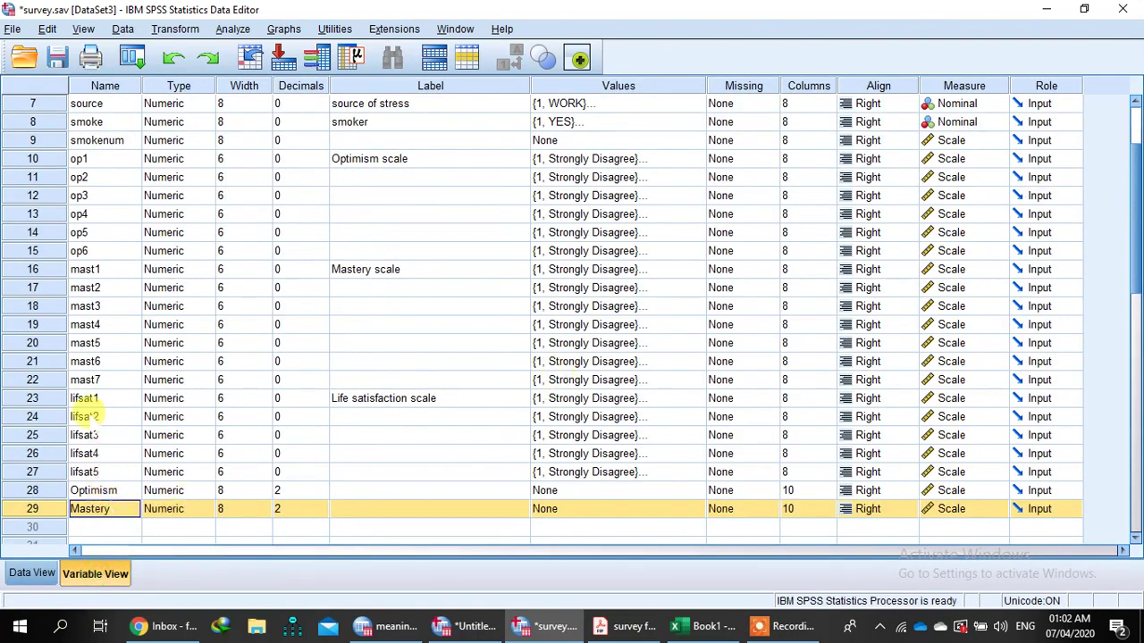
click(132, 59)
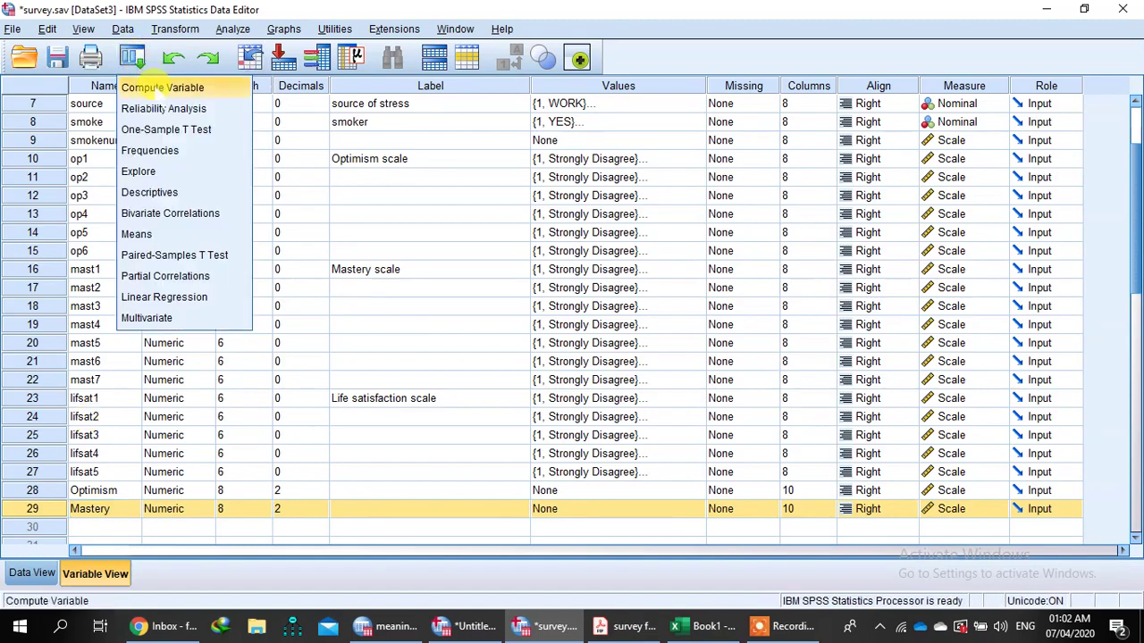
click(163, 88)
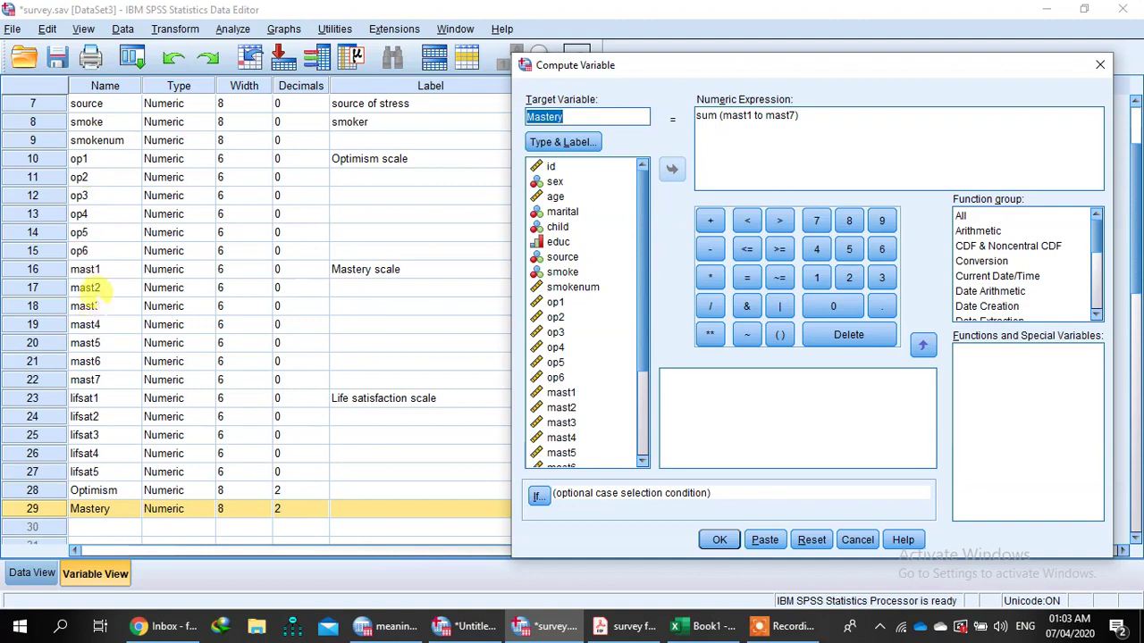
drag(63, 160, 61, 251)
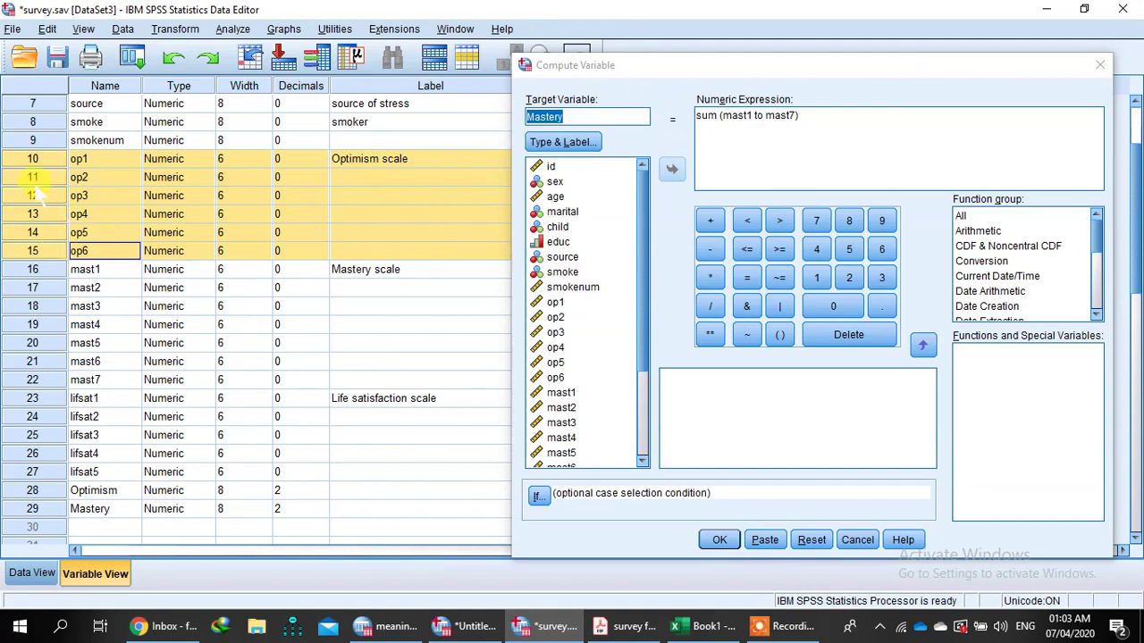
scroll(85, 467, down, 2)
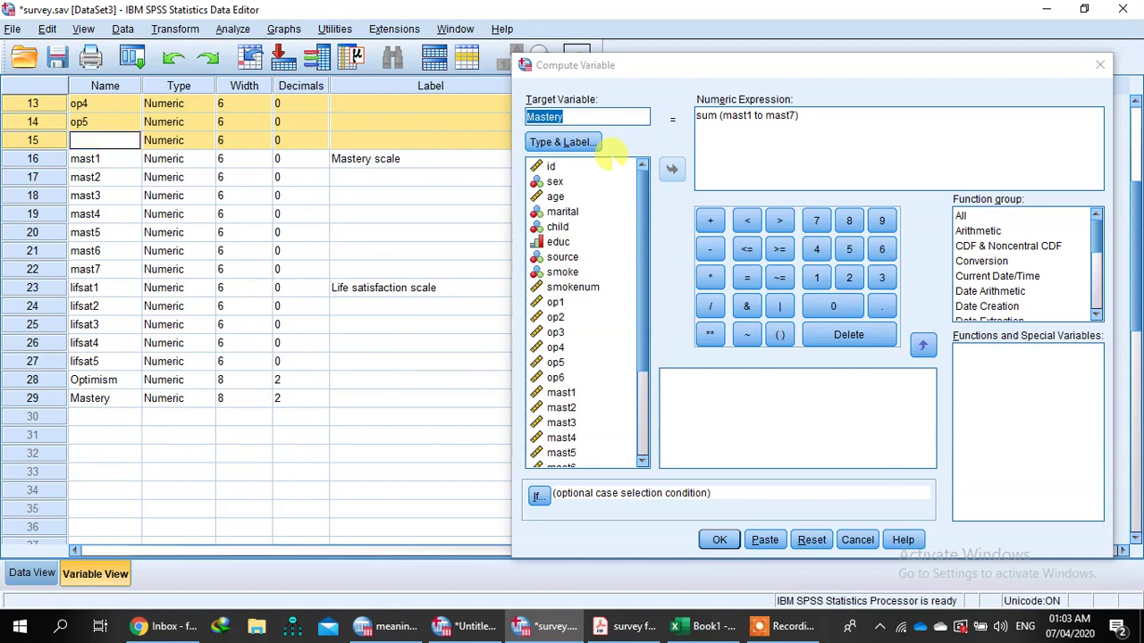
click(538, 257)
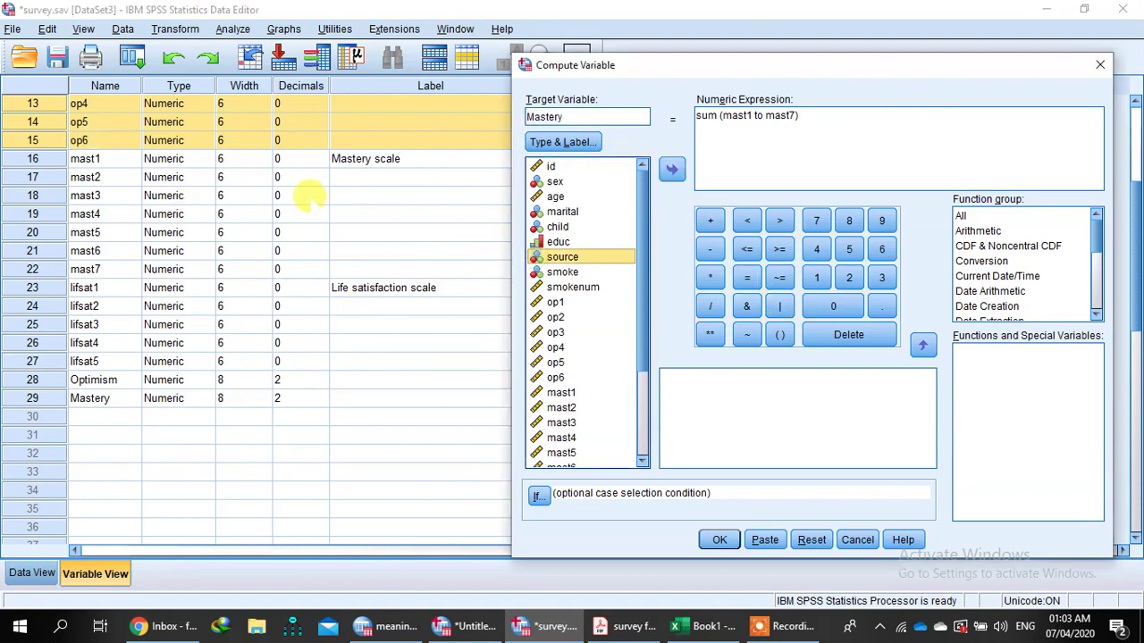
click(599, 119)
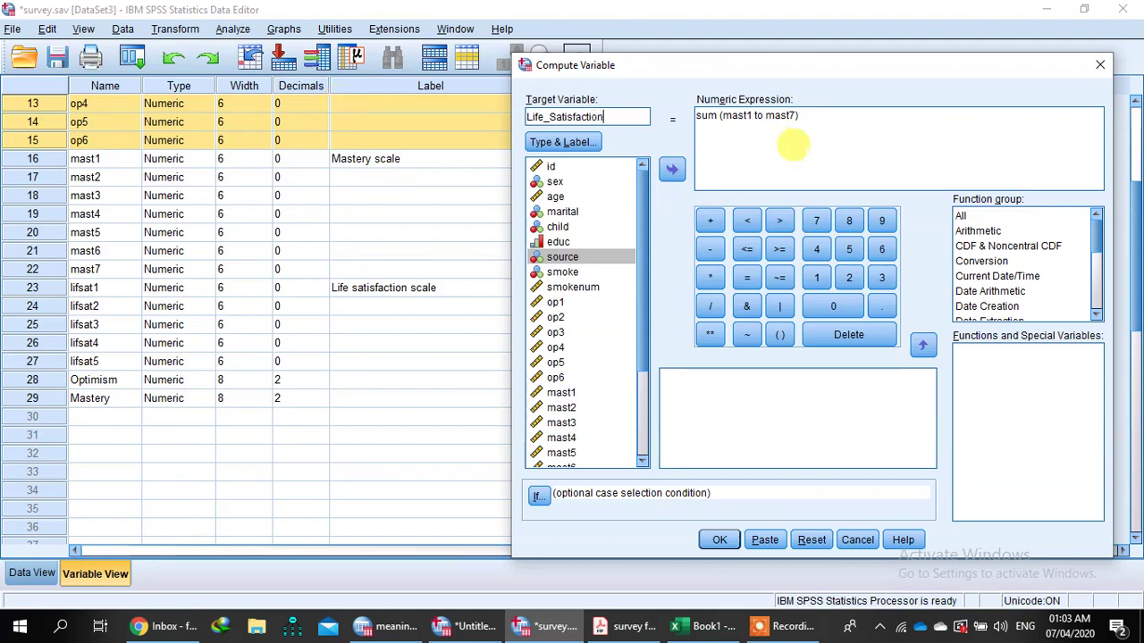
Change the numeric expression to sum (lifsat1 to lifsat5) and run the computation.
drag(799, 115, 708, 116)
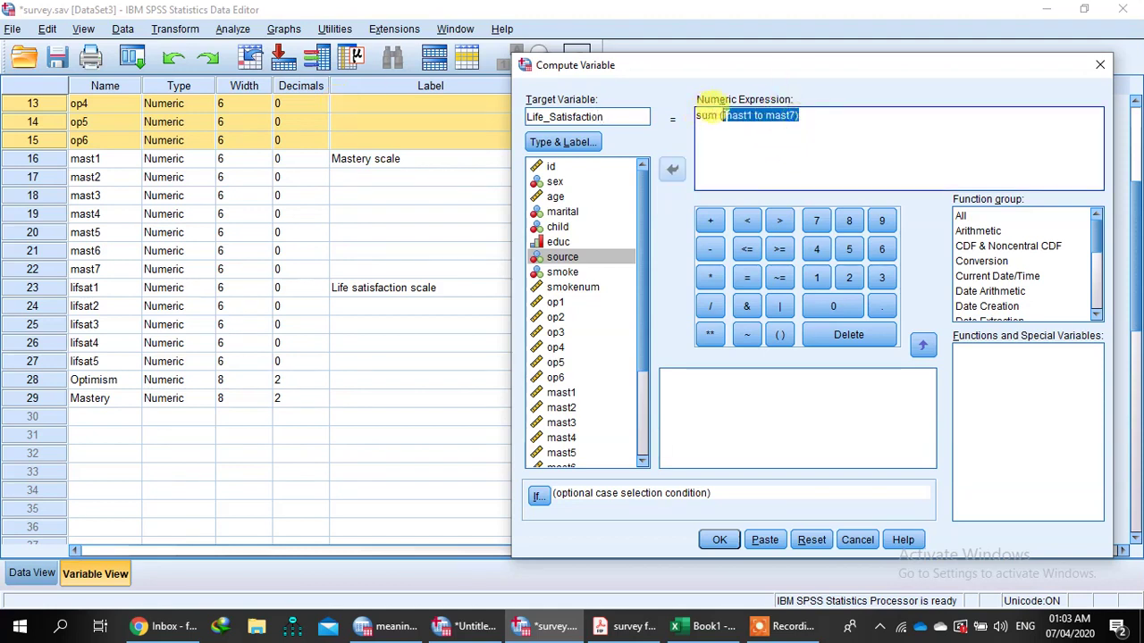
click(768, 148)
drag(798, 115, 722, 115)
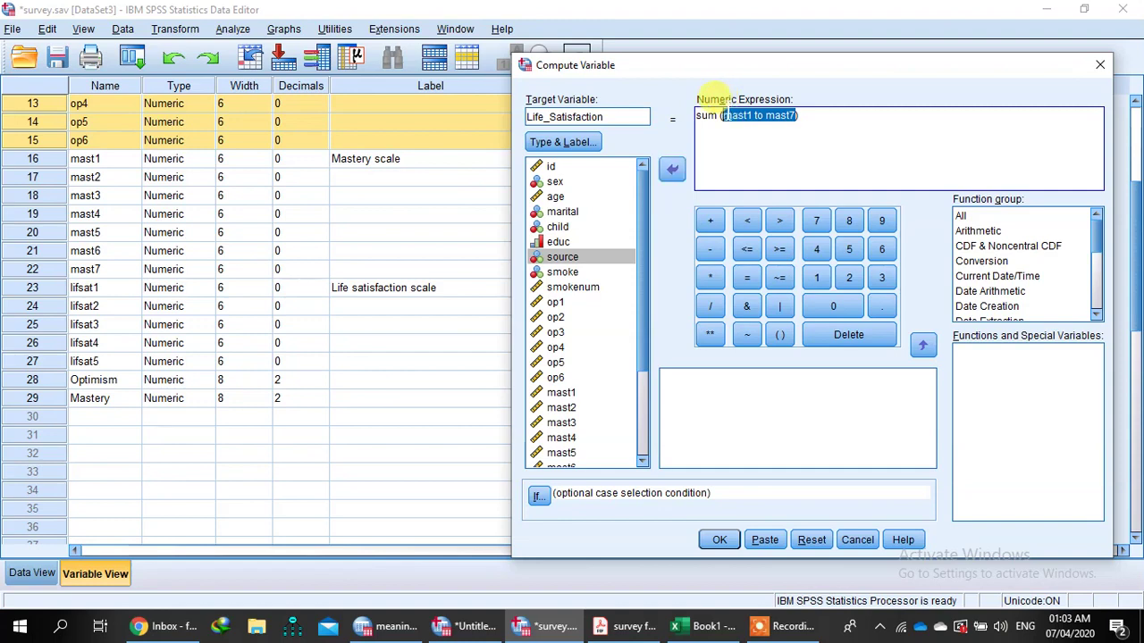
key(Delete)
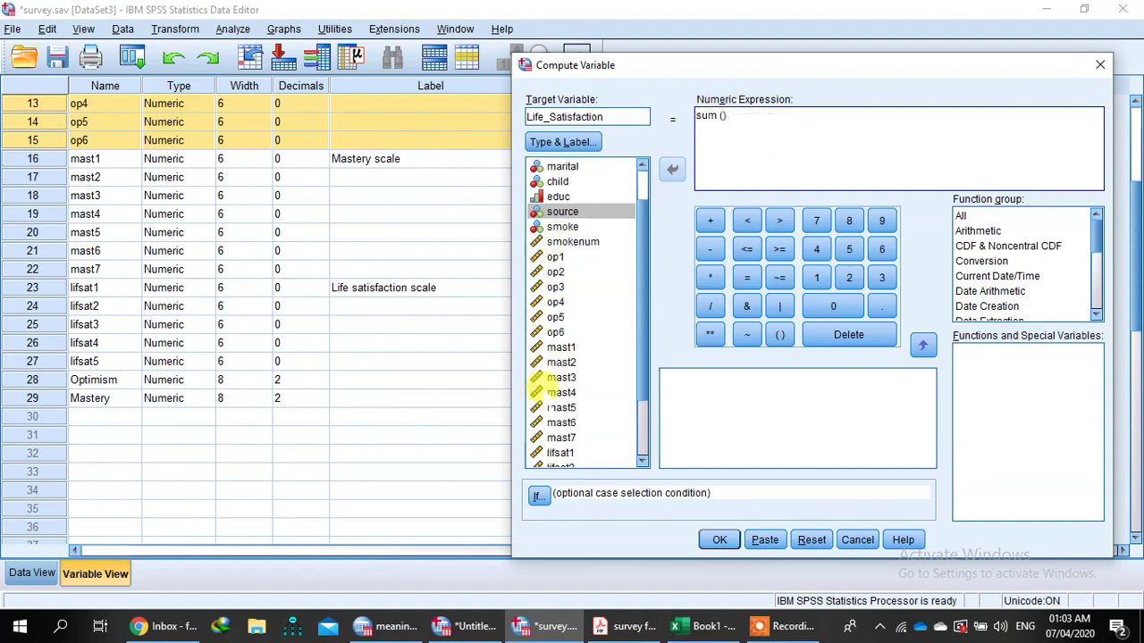
scroll(540, 366, down, 3)
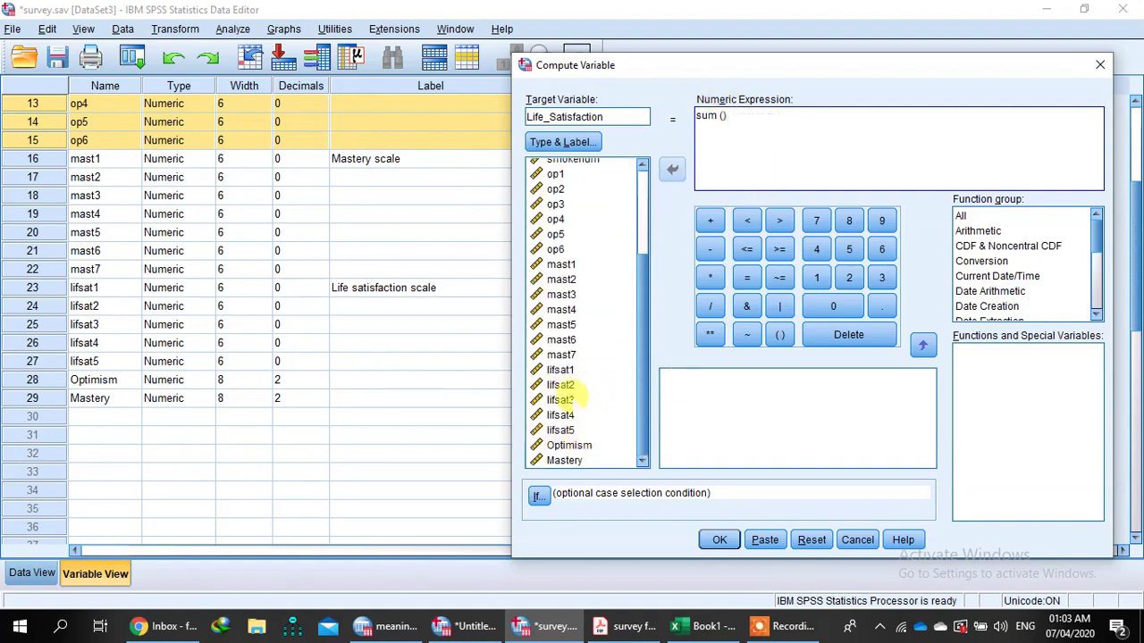
double_click(561, 369)
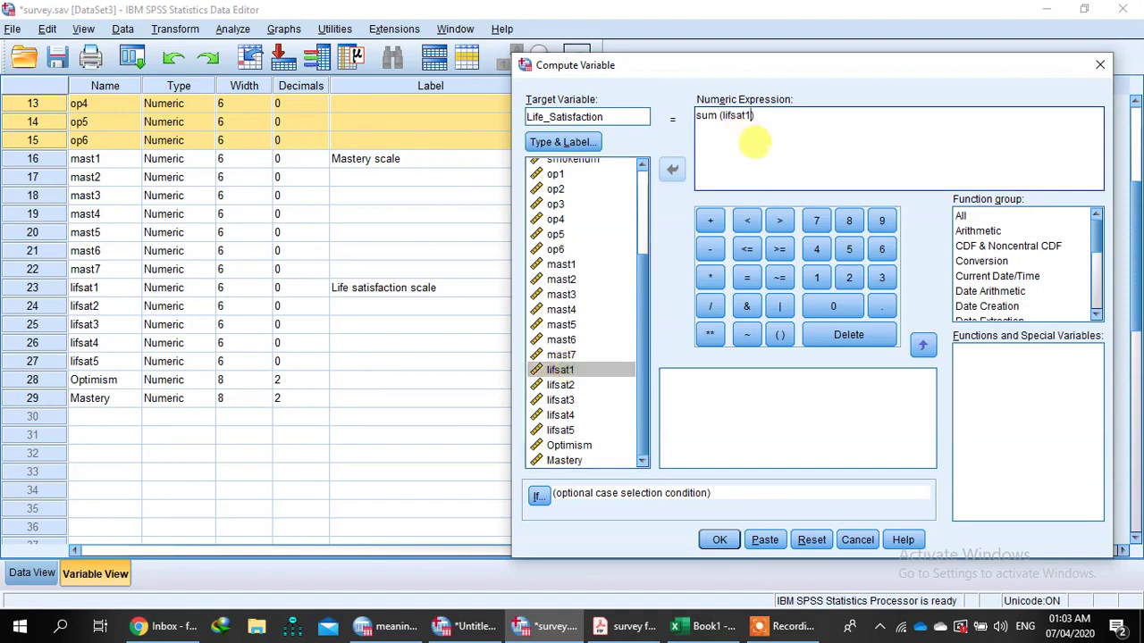
text(to)
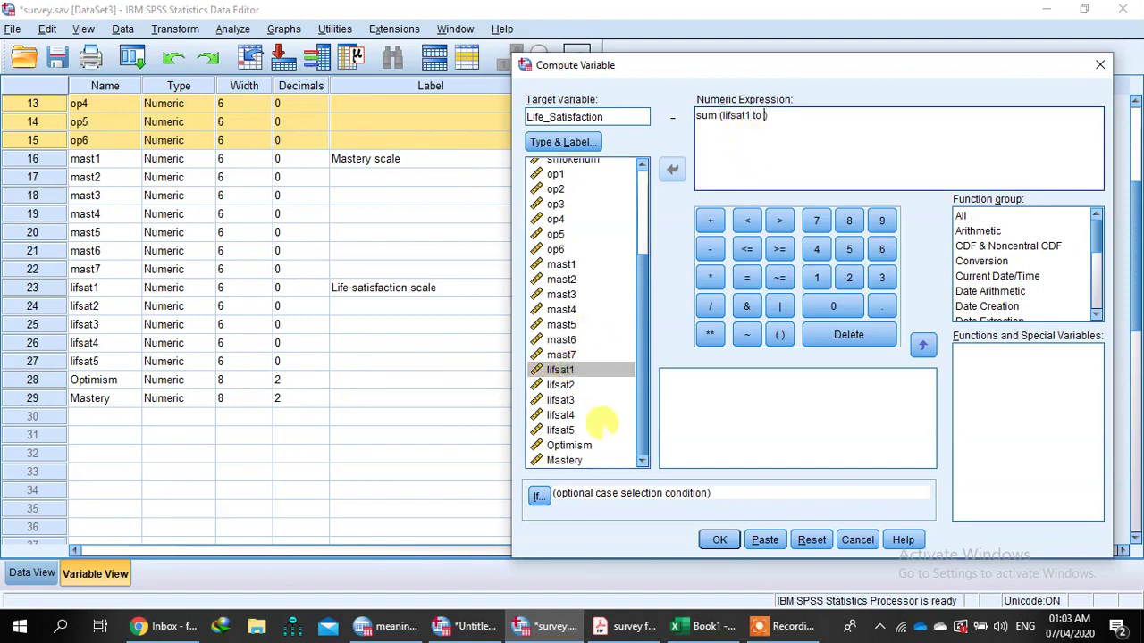
double_click(563, 431)
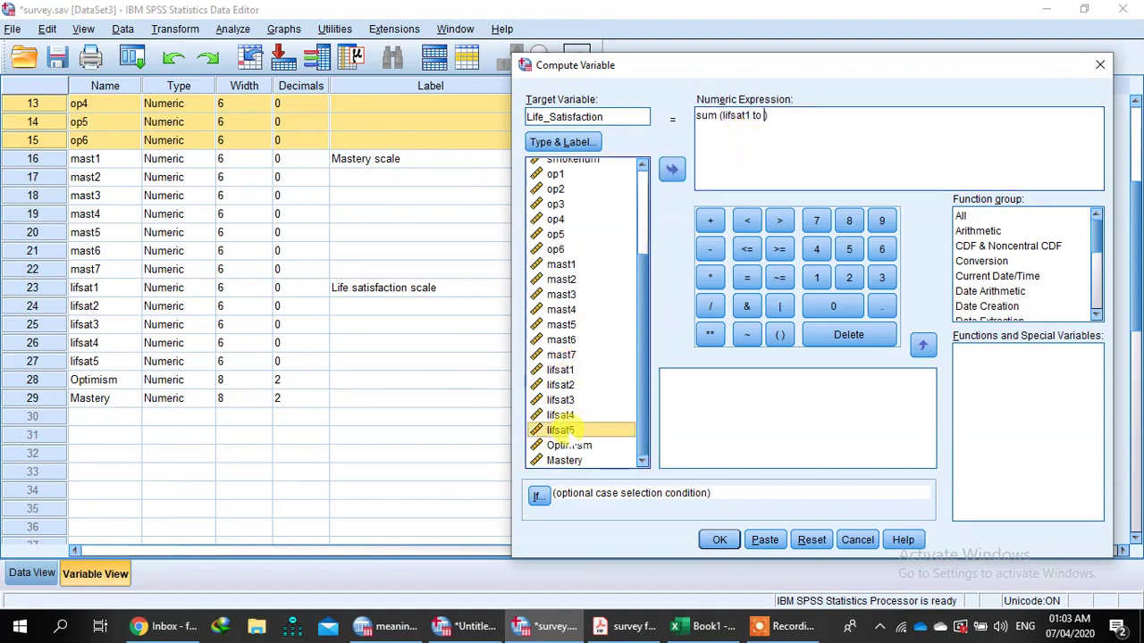
click(719, 542)
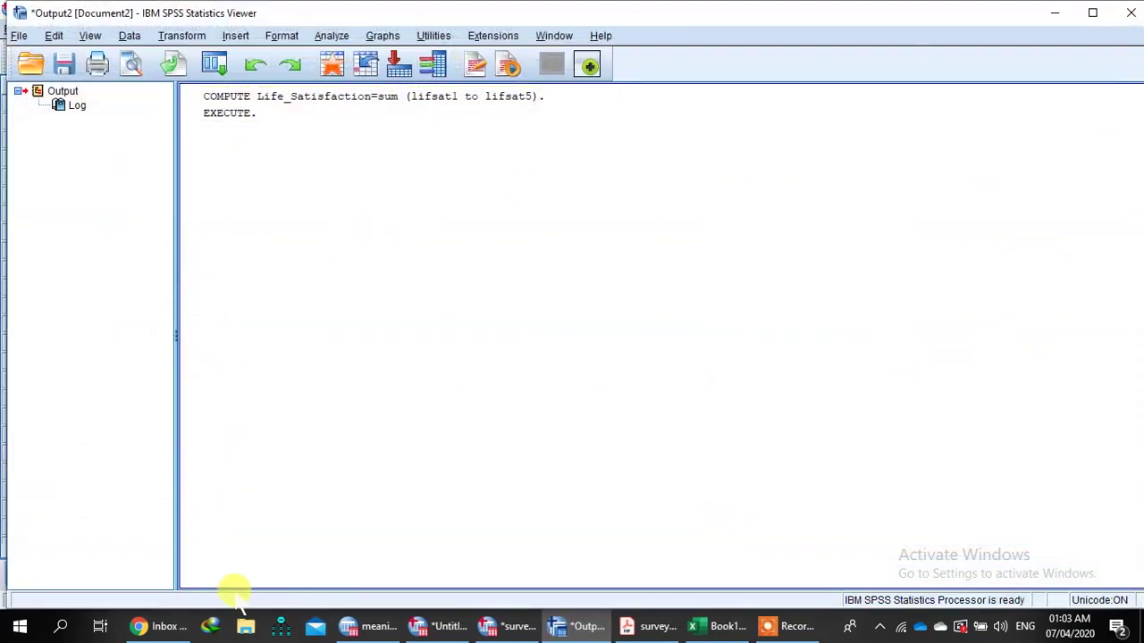
Return to the survey data, widen the Name column of the variable definitions and narrow the Life_Satisfaction data column.
click(493, 627)
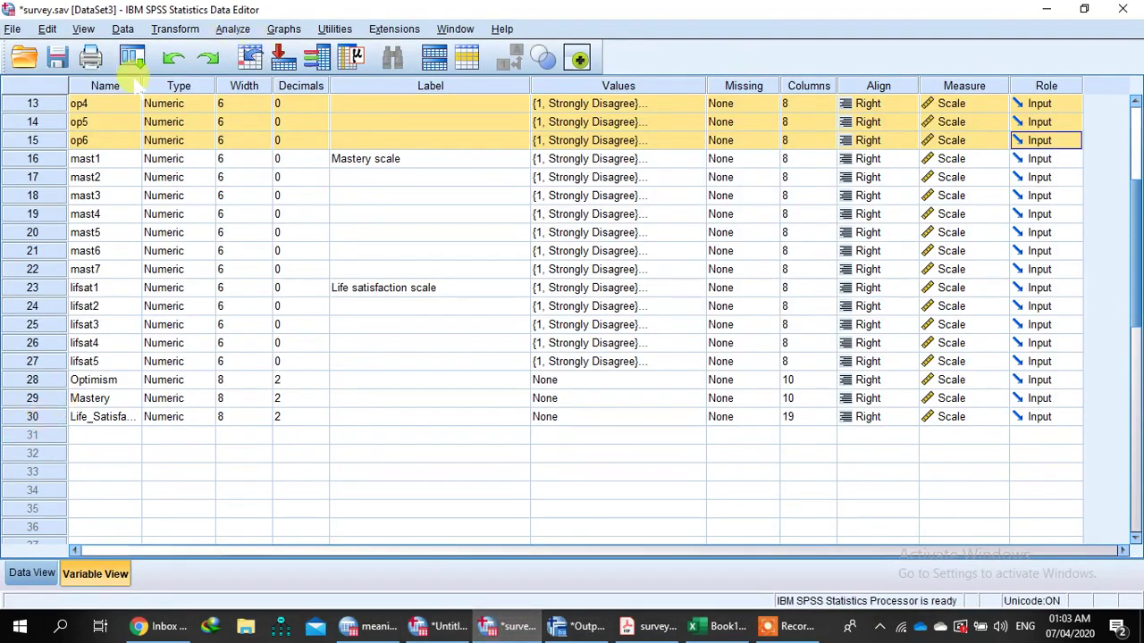
drag(141, 85, 207, 86)
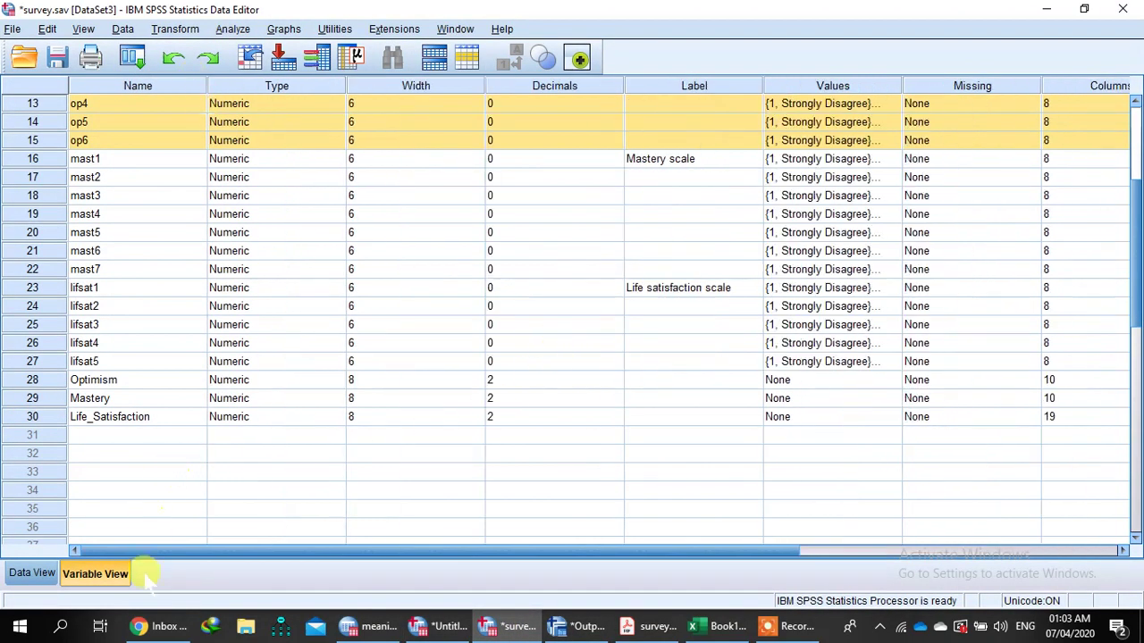
click(33, 575)
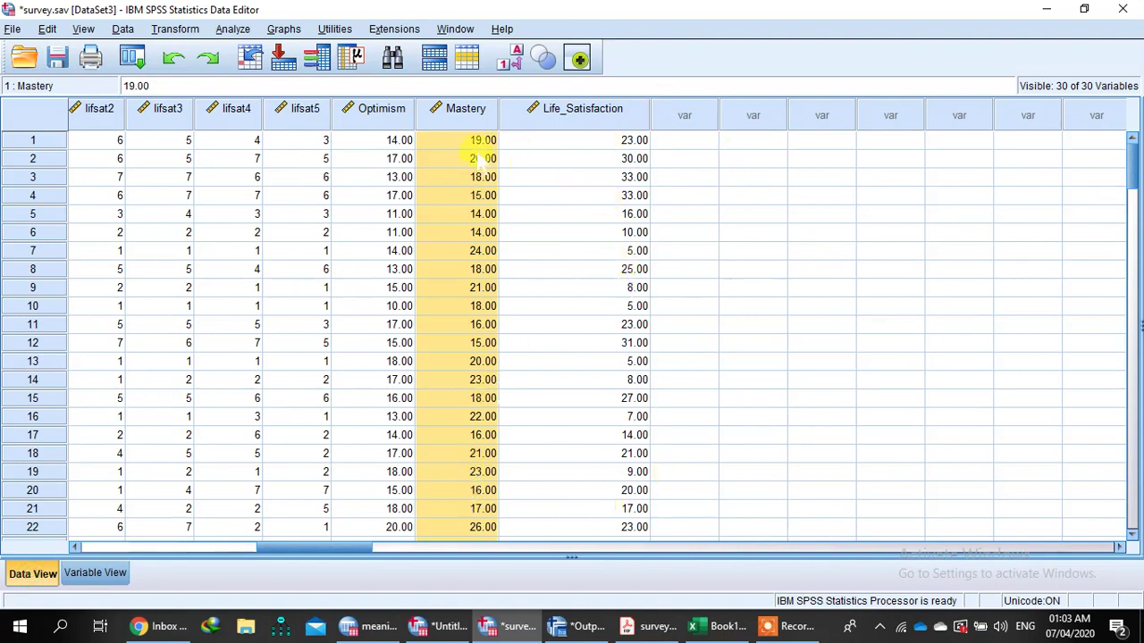
drag(655, 114, 604, 103)
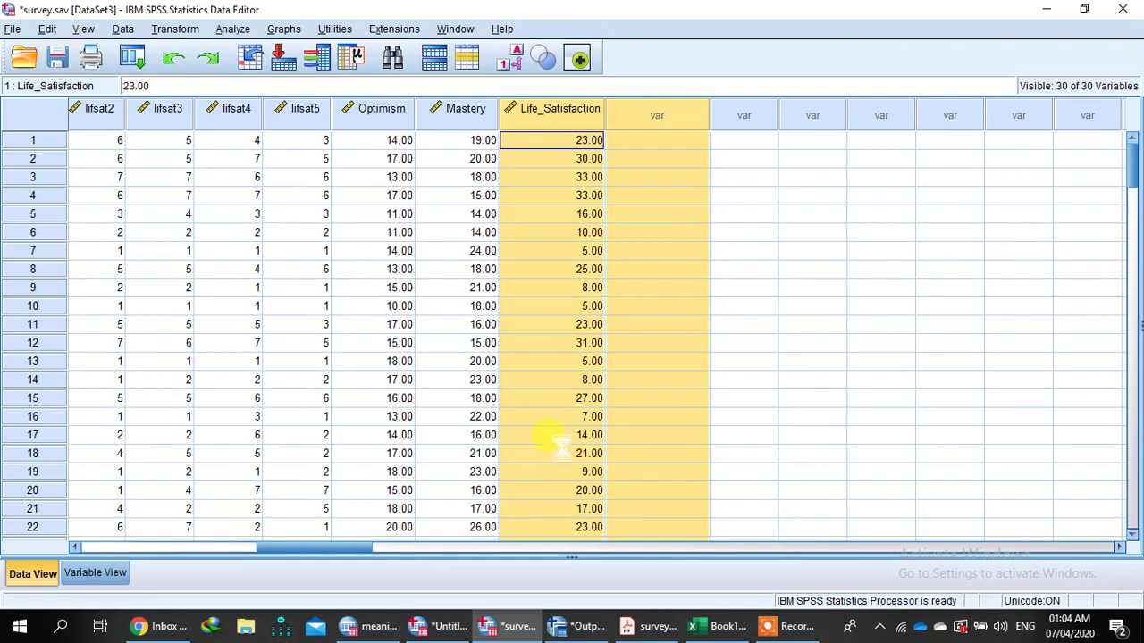
Examine the six optimism statements and their 1 to 5 rating scale in the survey questionnaire PDF, and return to the SPSS survey data.
click(645, 626)
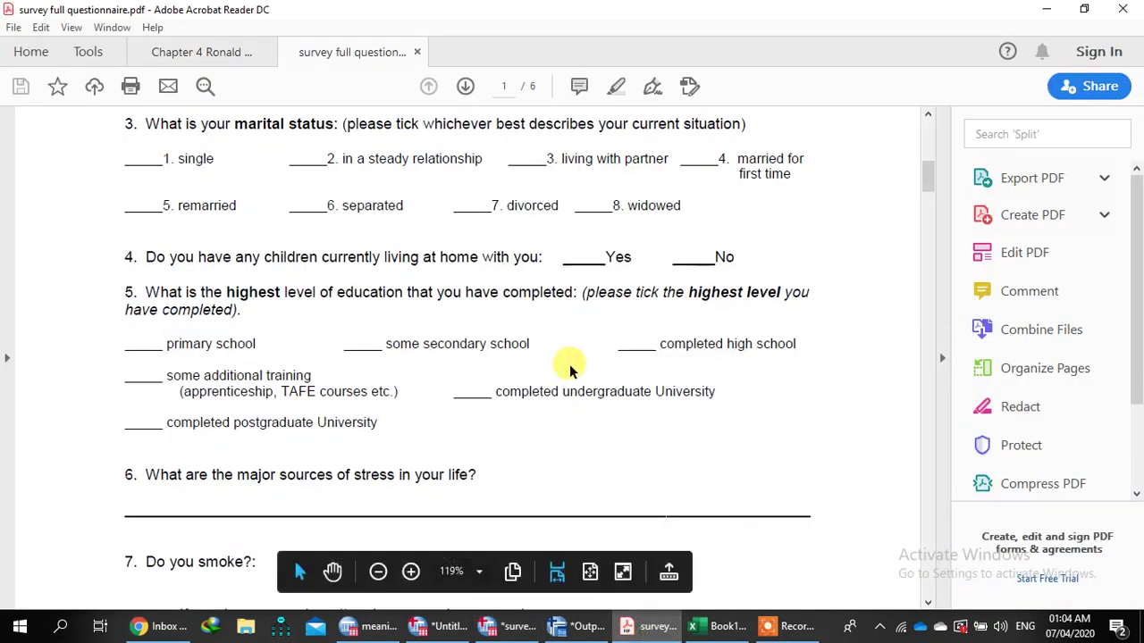
scroll(569, 364, down, 5)
scroll(569, 361, down, 5)
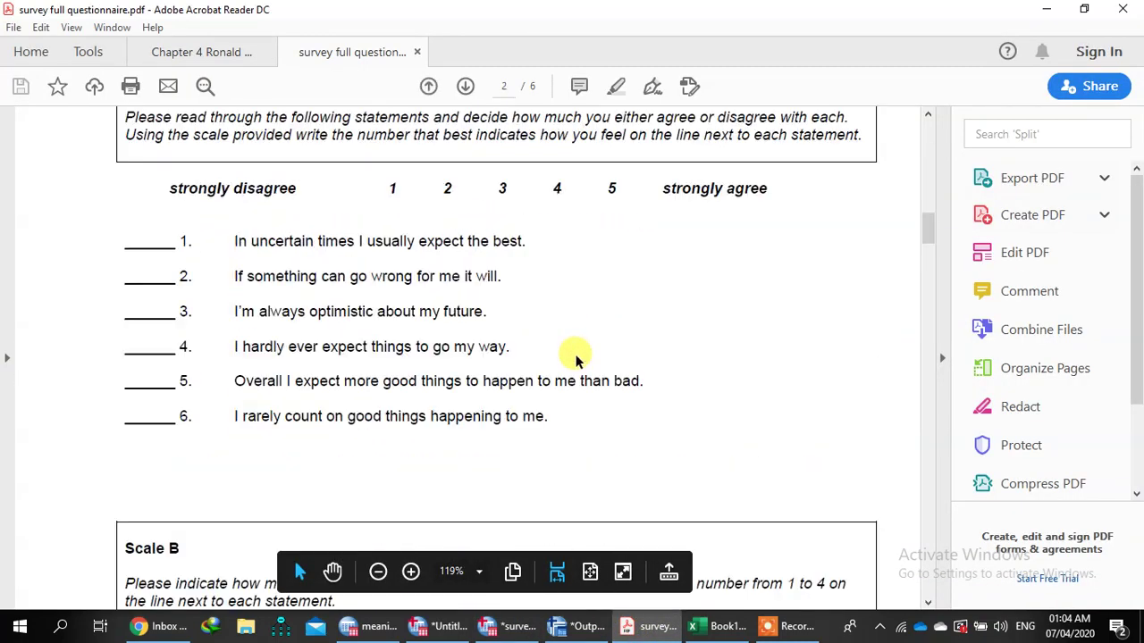
drag(234, 240, 557, 434)
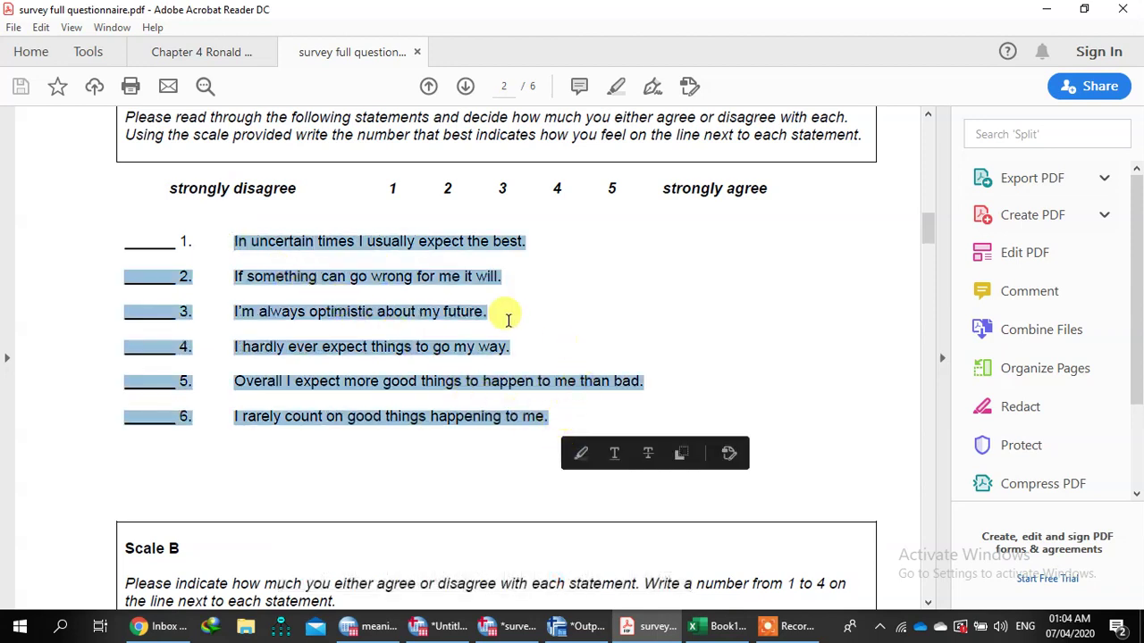
click(210, 219)
drag(156, 180, 566, 435)
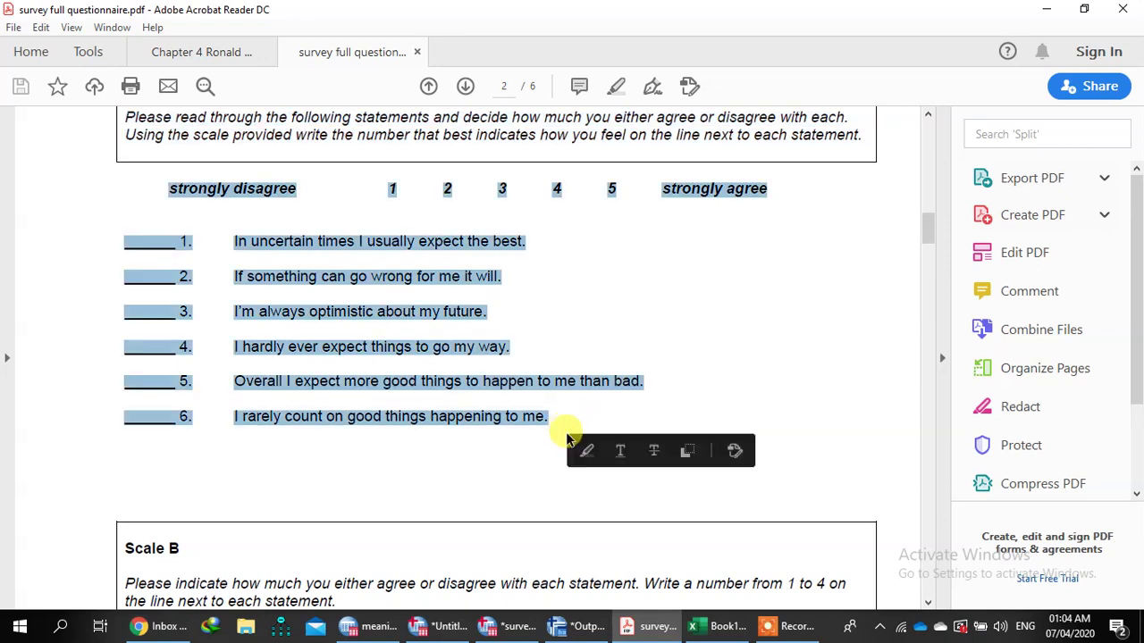
click(434, 420)
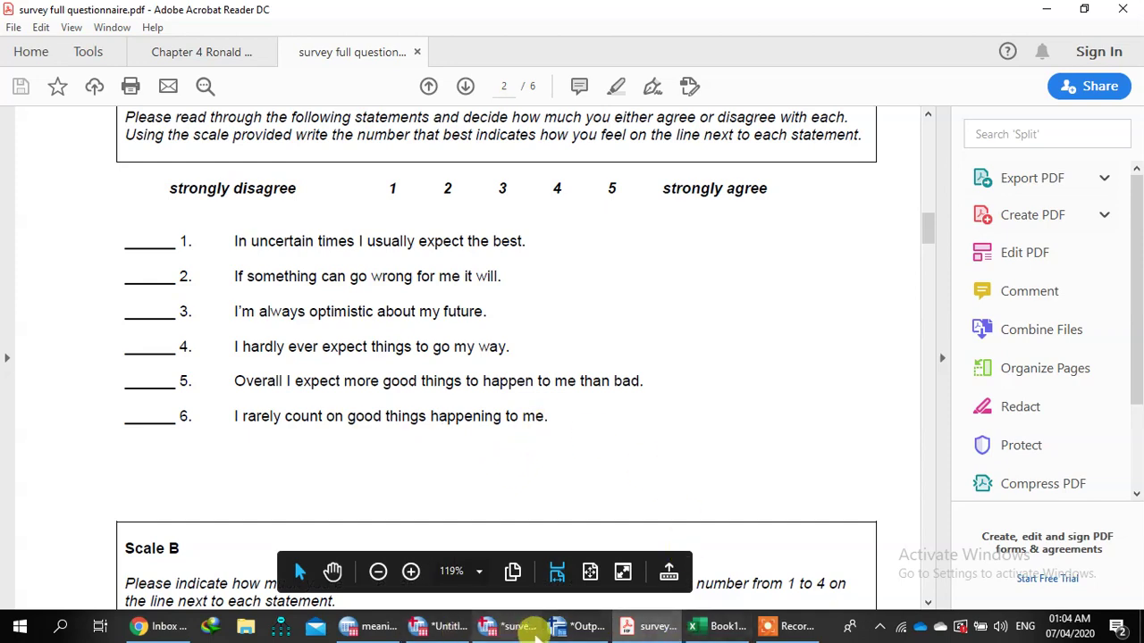
click(487, 628)
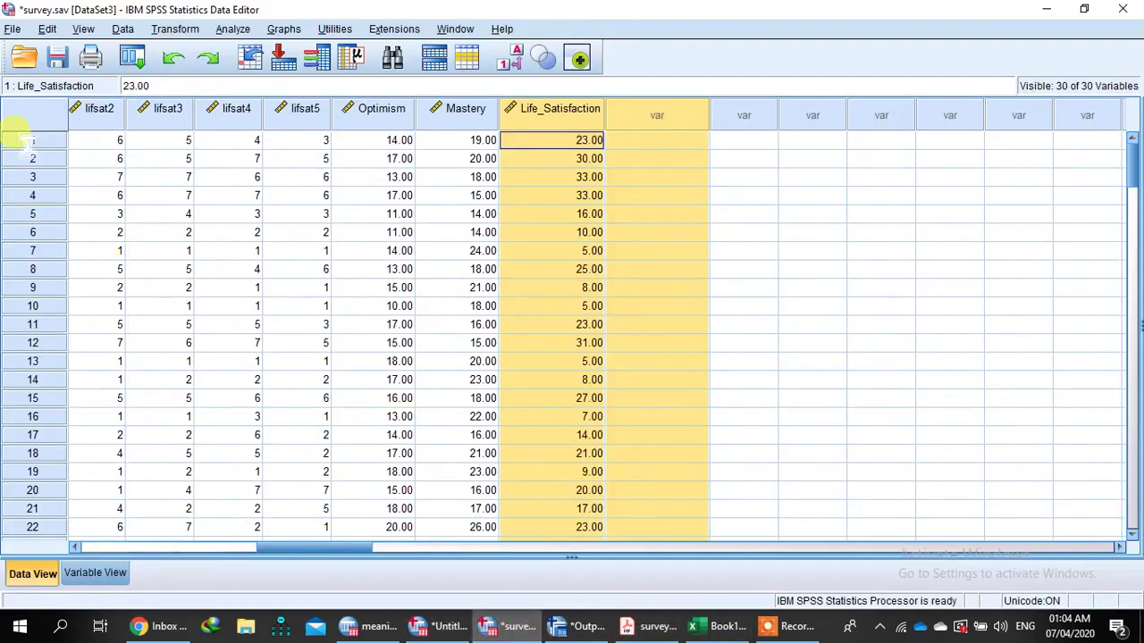